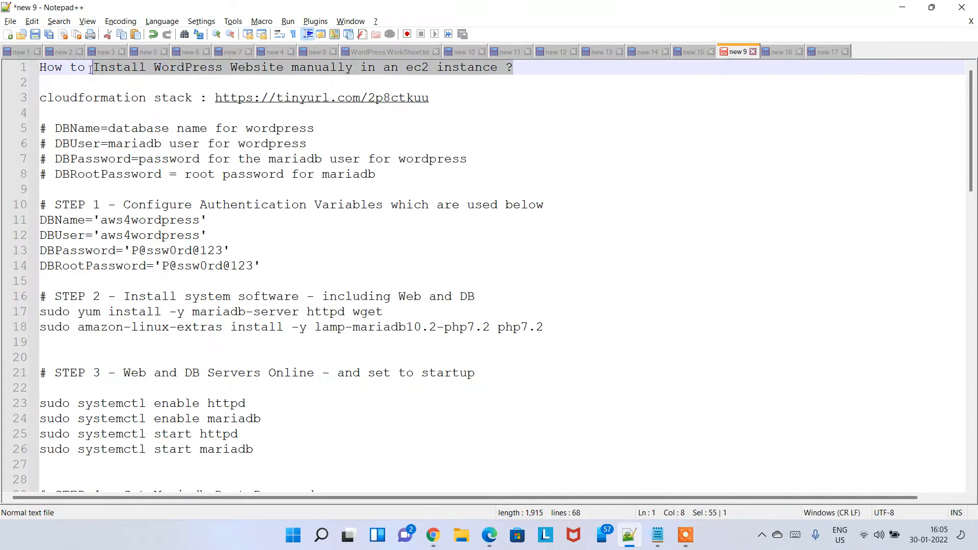
Open the notes document titled "How to install WordPress using BootStrapping ?"
left_click(430, 158)
left_click(779, 52)
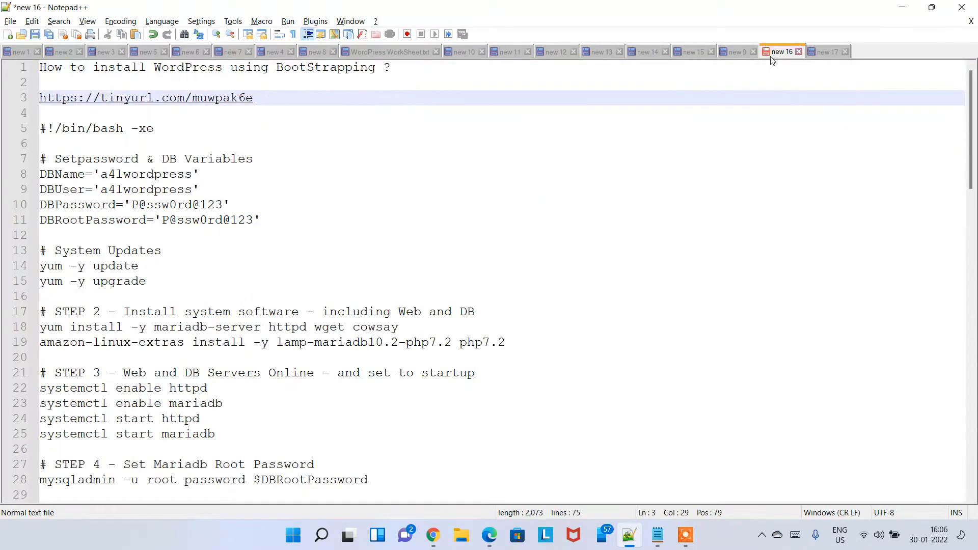
left_click(430, 145)
left_click(395, 80)
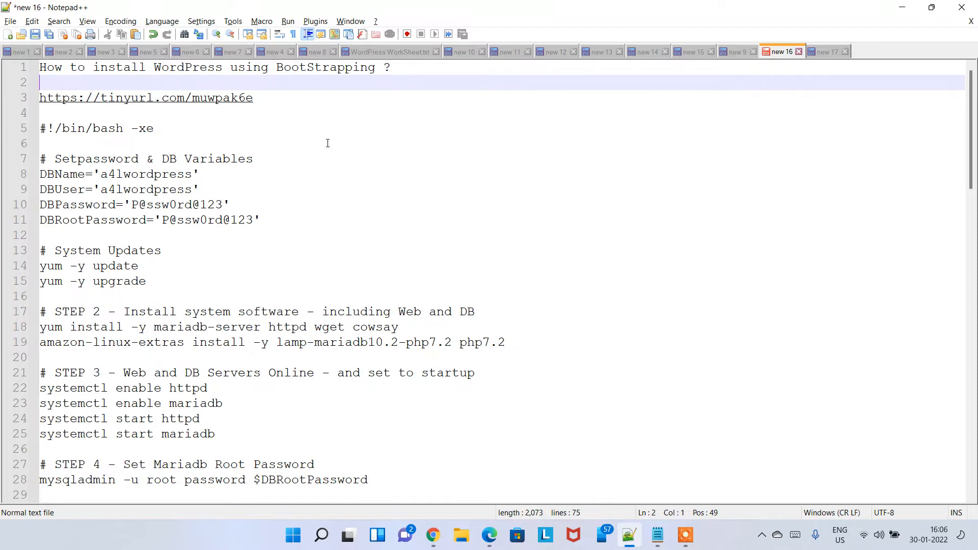
left_click_drag(41, 157, 211, 390)
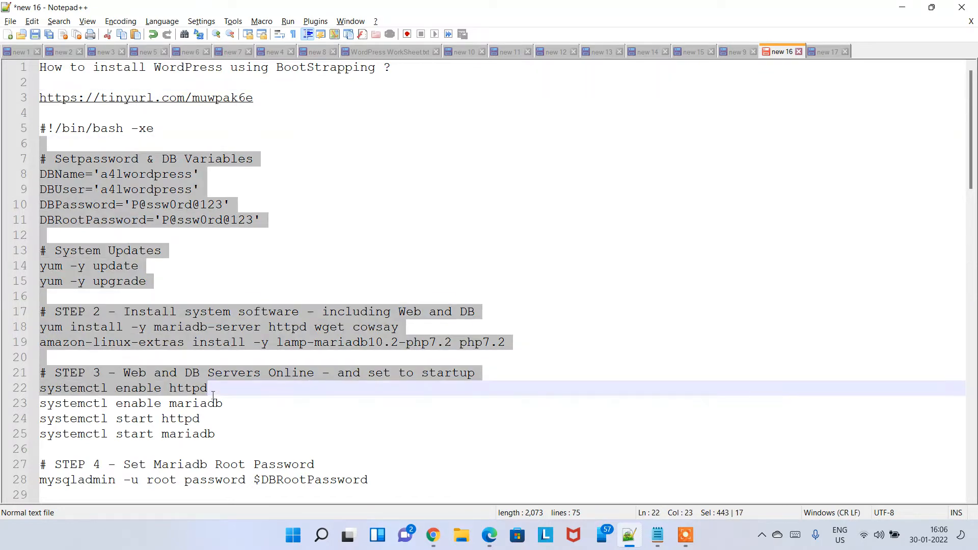
left_click(346, 246)
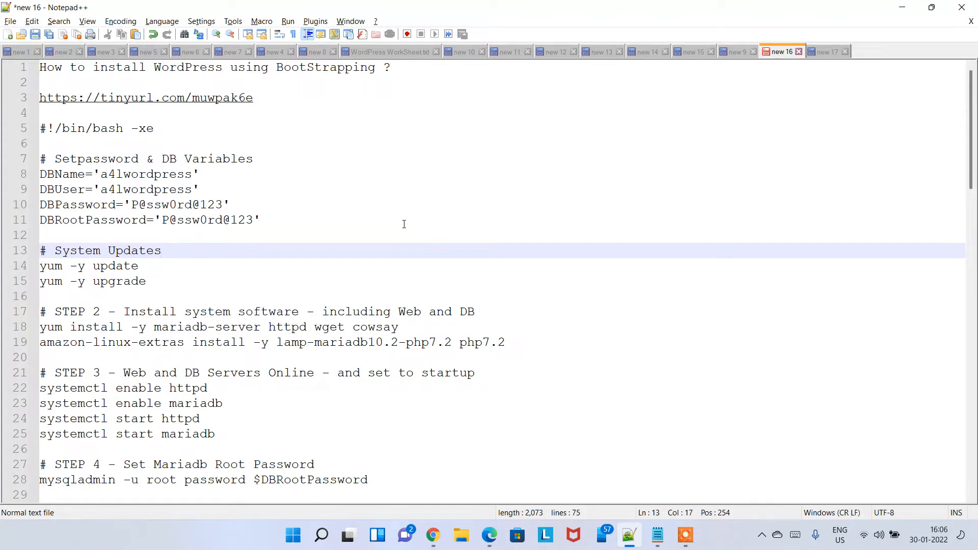
Examine the database name, user and password variables at the start of the bootstrapping script
left_click(388, 181)
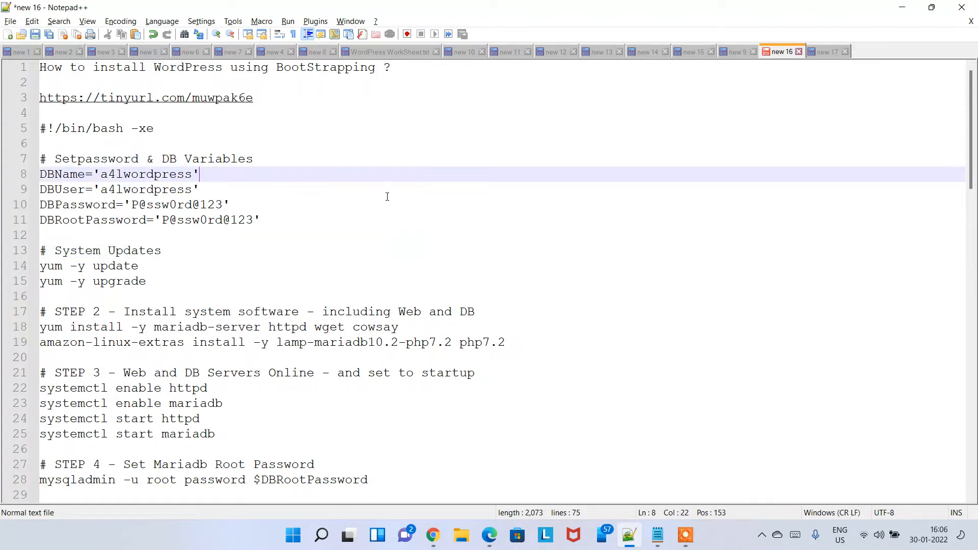
left_click(279, 209)
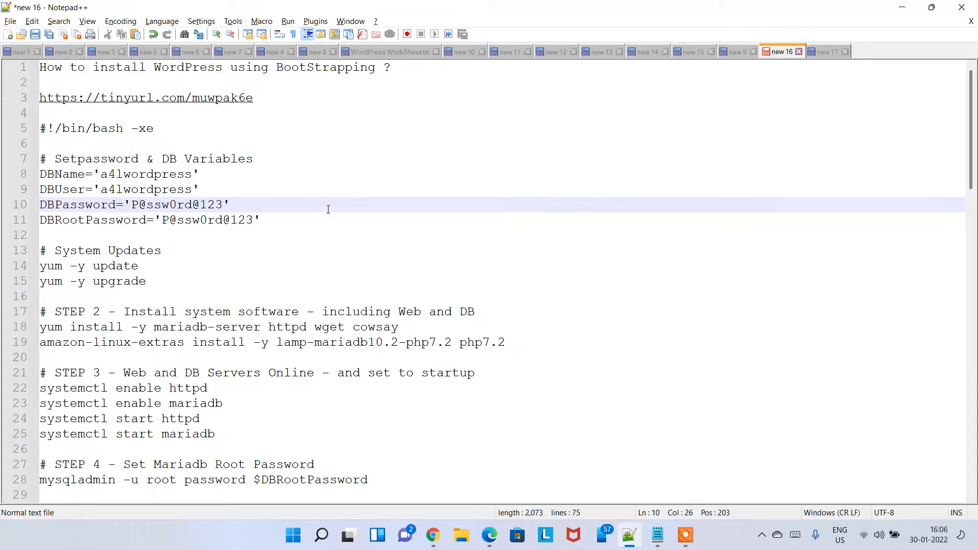
scroll(328, 208, "up", 3)
left_click(389, 228)
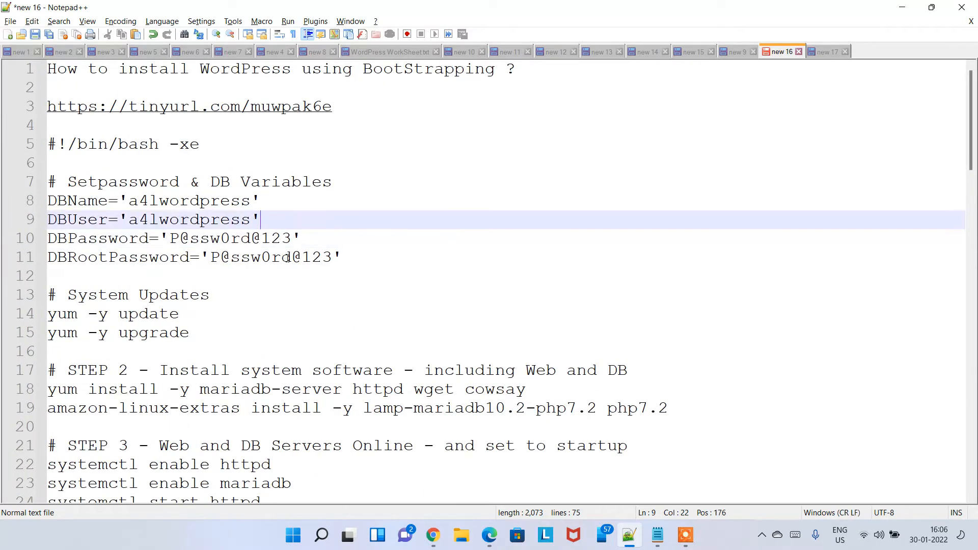
scroll(170, 213, "down", 2)
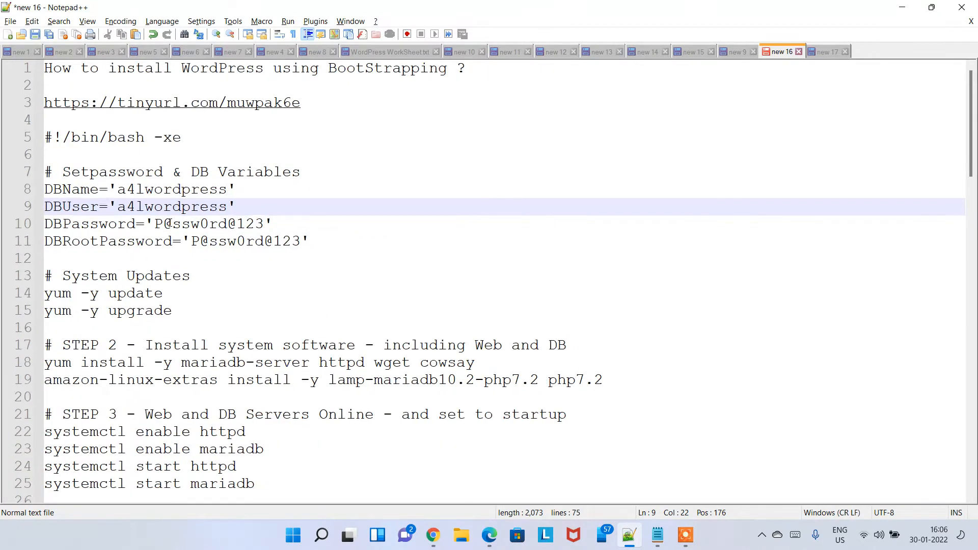
left_click(119, 178)
left_click_drag(43, 162, 314, 230)
Read the System Updates commands and the STEP 2 packages: mariadb-server, httpd, wget and cowsay
scroll(331, 229, "down", 1)
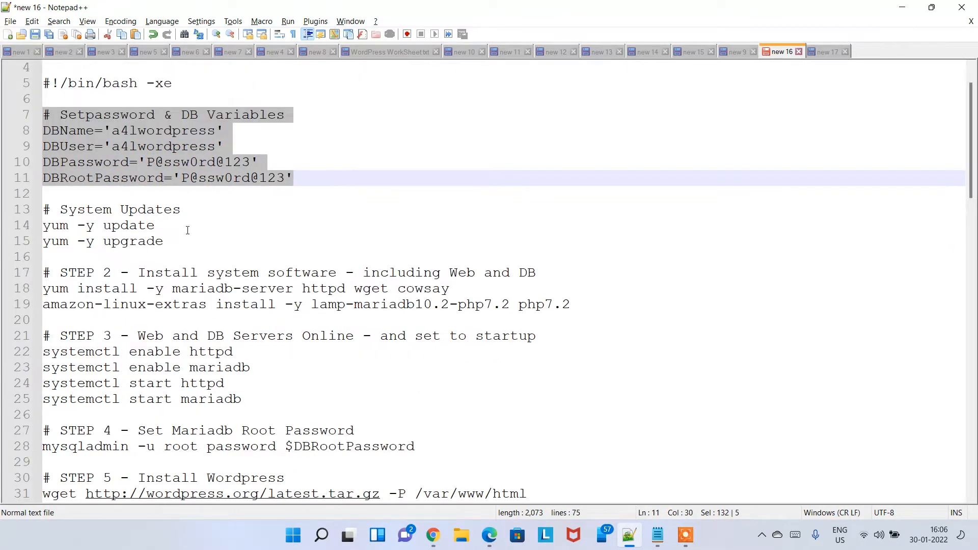
left_click_drag(182, 243, 26, 213)
scroll(171, 243, "down", 2)
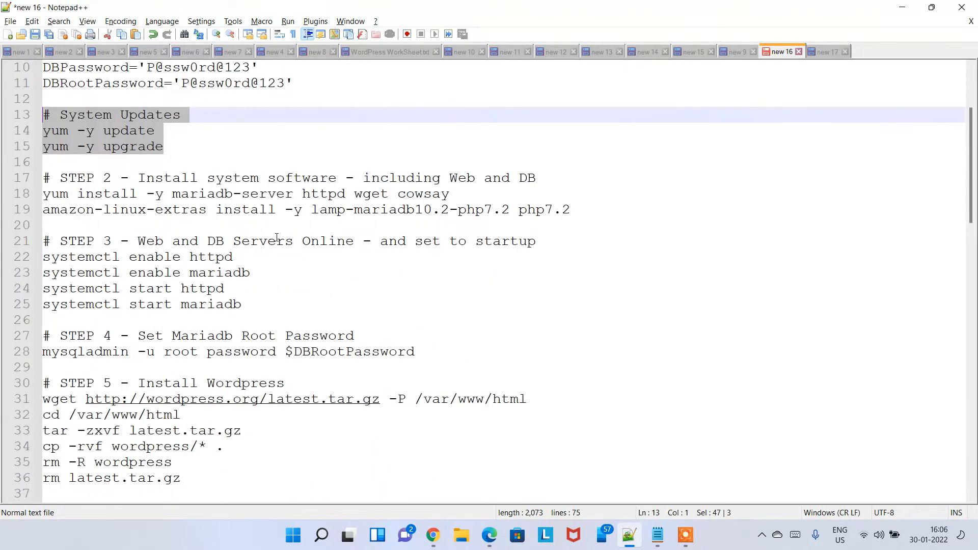
left_click(279, 197)
left_click_drag(613, 203, 41, 183)
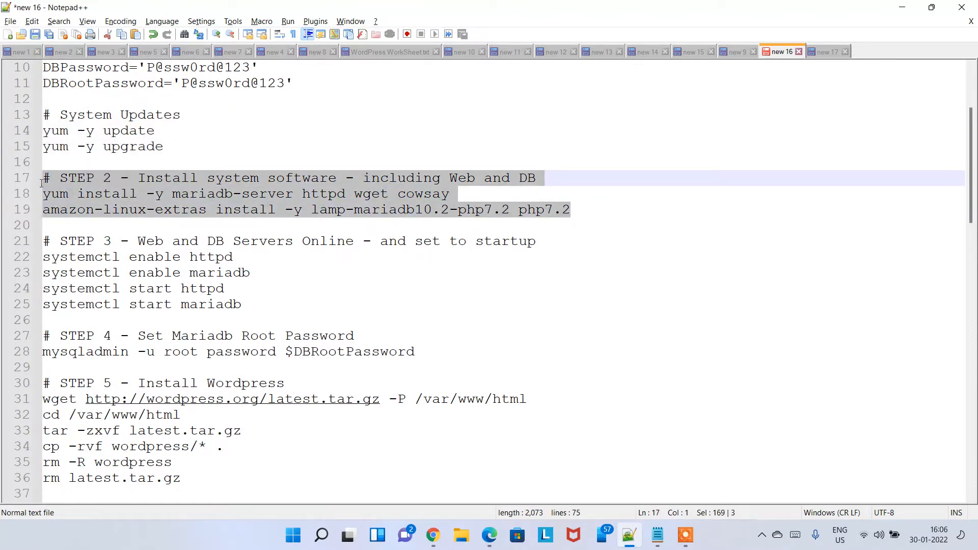
left_click(320, 193)
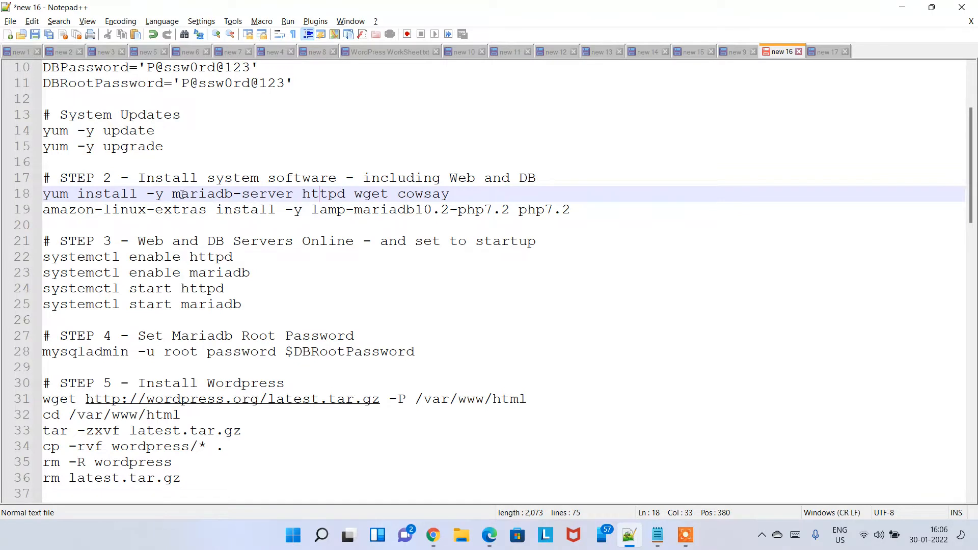
left_click_drag(315, 194, 345, 193)
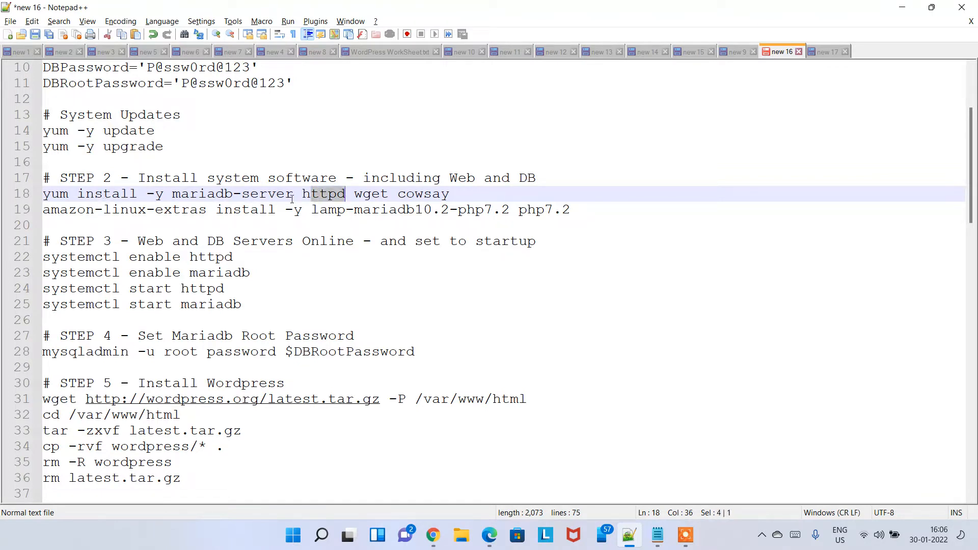
left_click_drag(181, 193, 267, 194)
left_click_drag(363, 193, 453, 195)
left_click(362, 194)
left_click(399, 194)
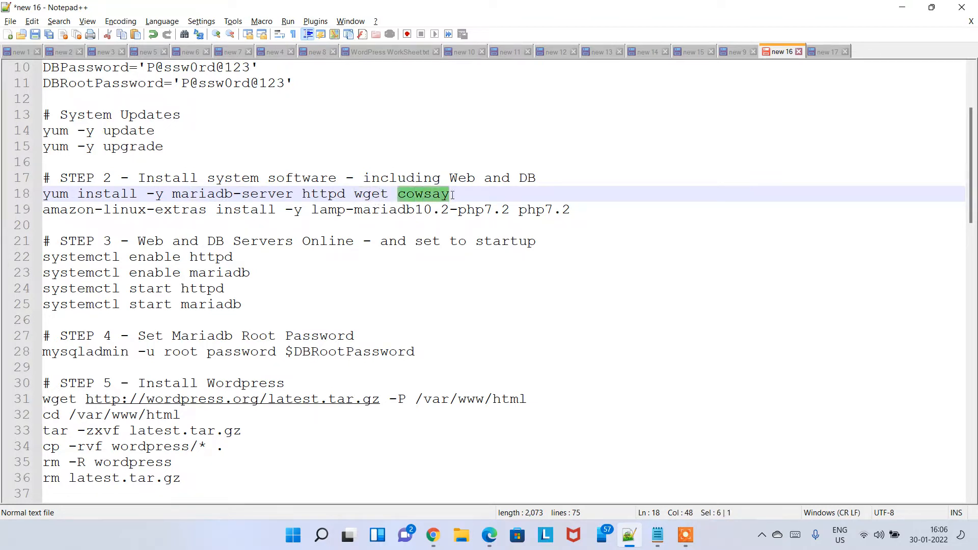
Review the STEP 3 service commands and trace the root password variable in STEP 4 back to its definition
scroll(248, 230, "down", 2)
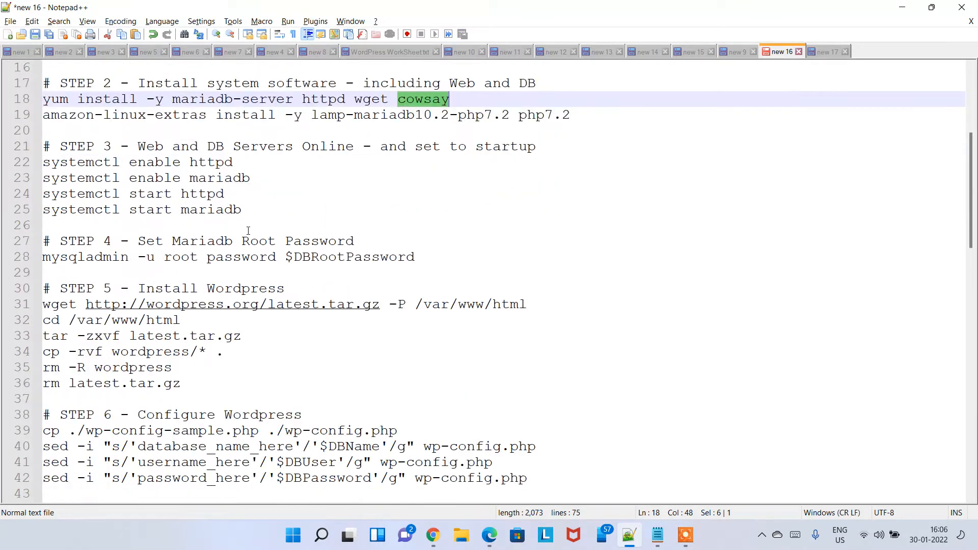
left_click_drag(245, 211, 43, 162)
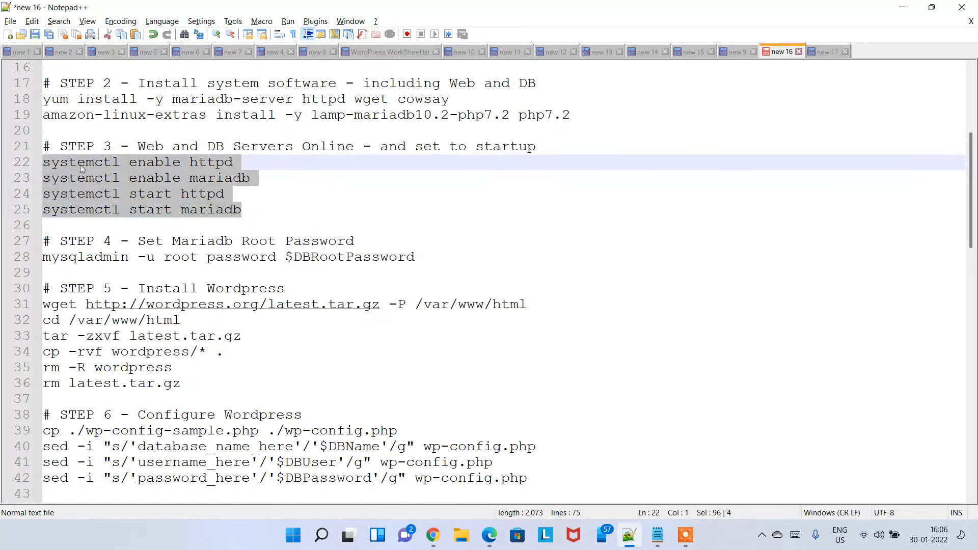
scroll(211, 223, "down", 2)
left_click(181, 152)
left_click_drag(173, 161, 442, 166)
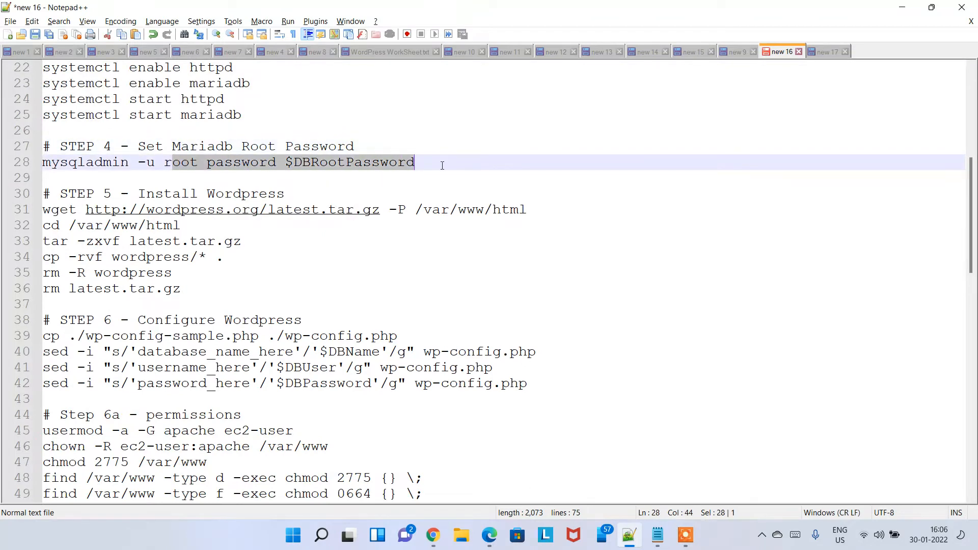
scroll(363, 273, "up", 2)
left_click(363, 273)
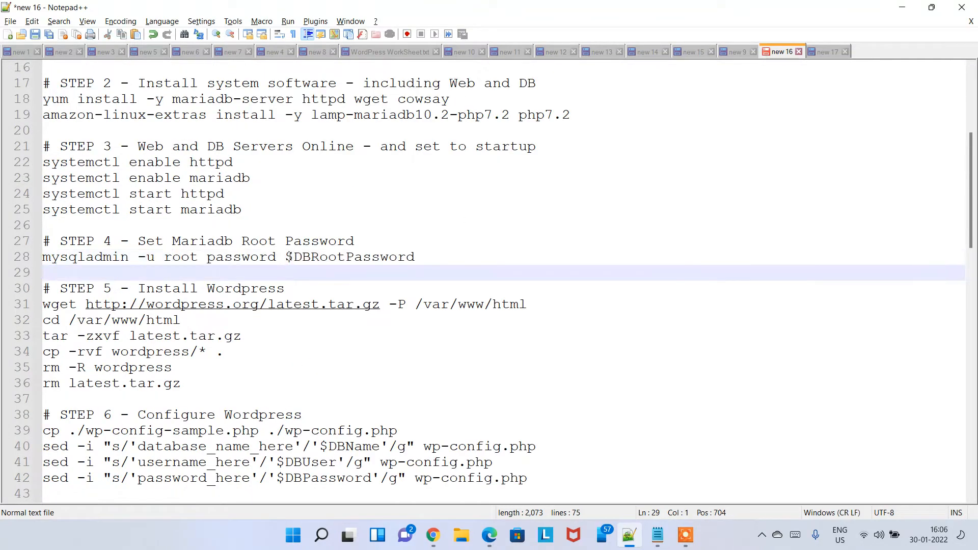
left_click(284, 257)
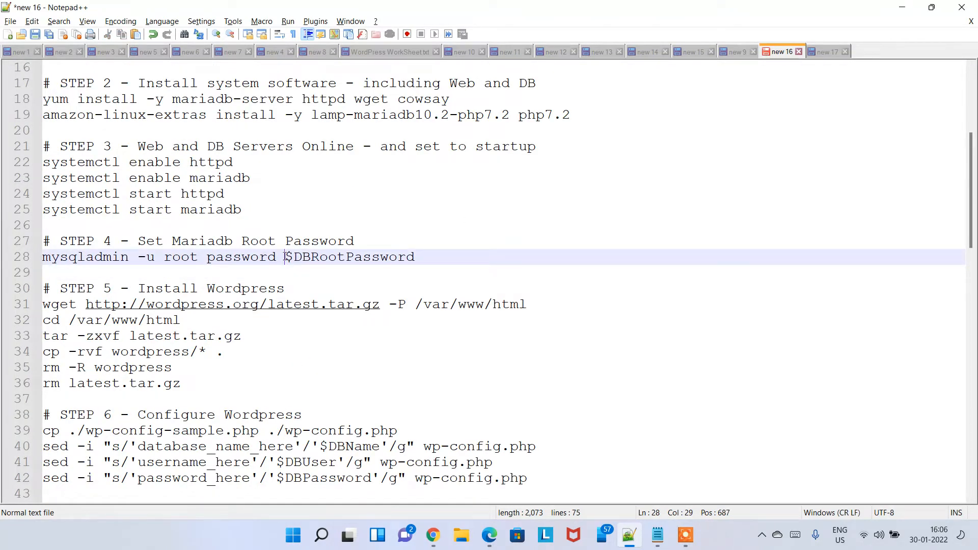
left_click_drag(284, 257, 415, 257)
scroll(414, 247, "up", 4)
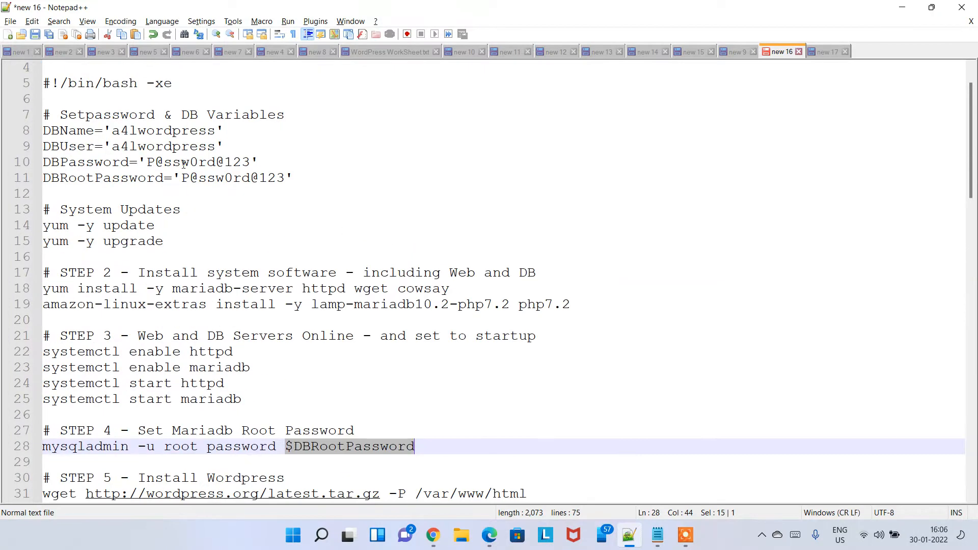
left_click_drag(47, 179, 163, 178)
Review the script sections that install and configure WordPress, set permissions and create the WordPress database
scroll(325, 213, "down", 6)
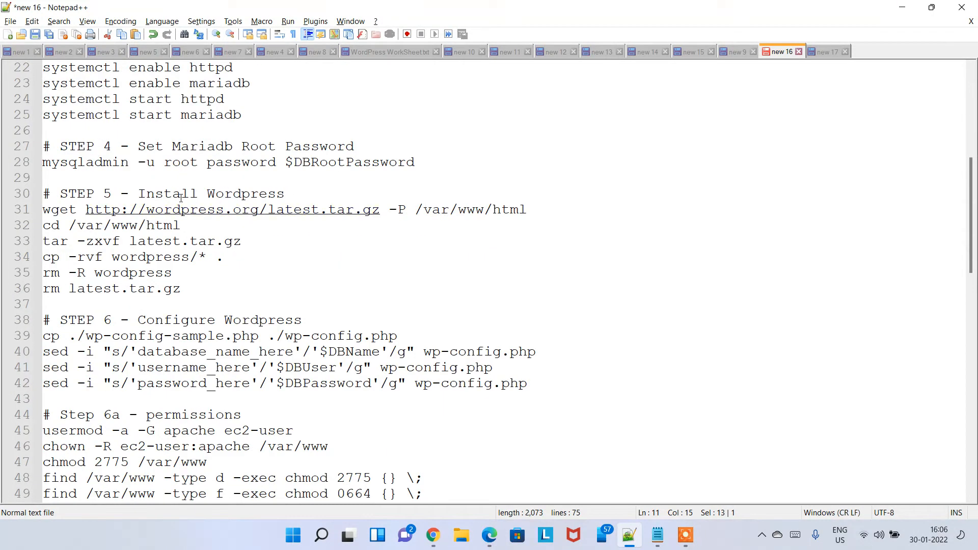
left_click_drag(211, 296, 196, 178)
scroll(196, 178, "down", 1)
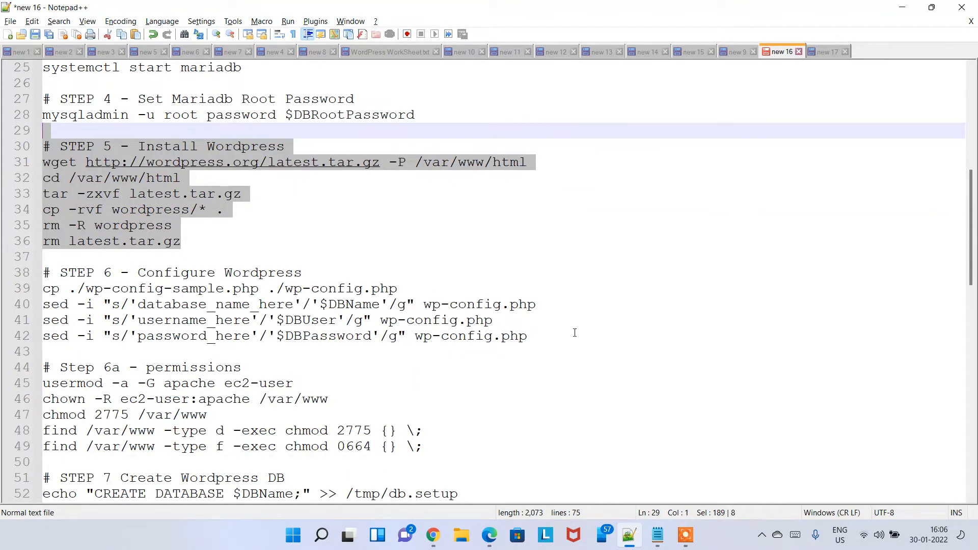
left_click_drag(575, 332, 95, 288)
scroll(290, 287, "down", 2)
left_click_drag(444, 366, 43, 288)
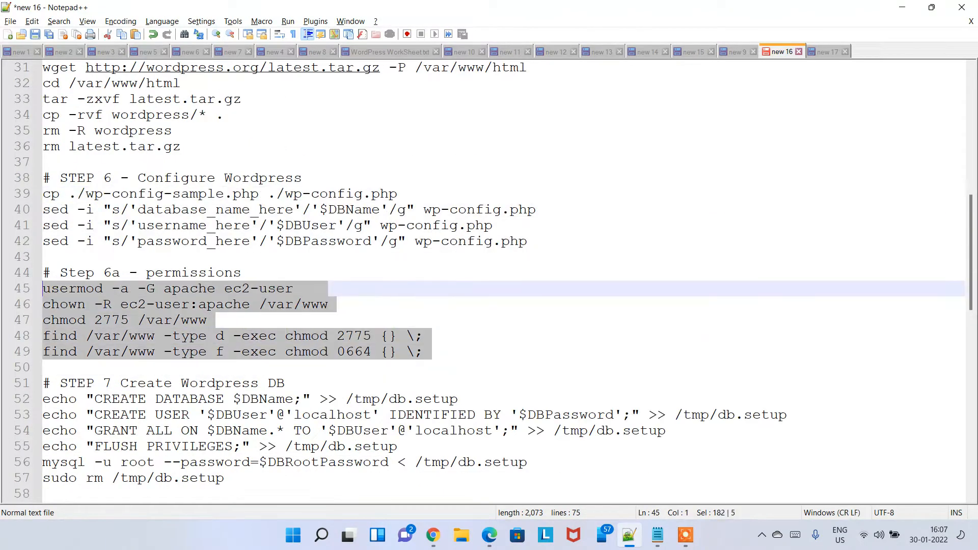
scroll(202, 311, "down", 2)
left_click_drag(459, 384, 70, 289)
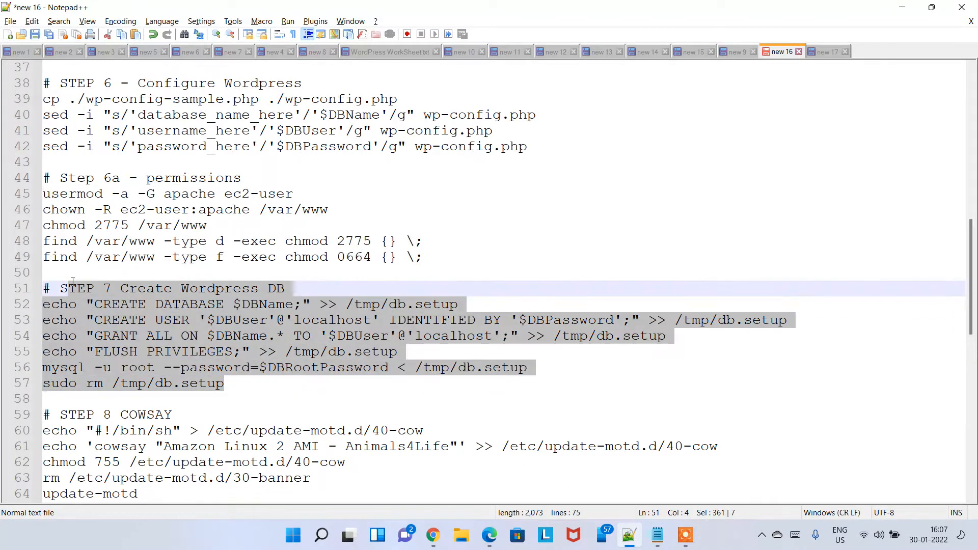
Examine the STEP 8 COWSAY section and the banner text in its cowsay echo command
scroll(108, 290, "down", 3)
left_click(201, 359)
left_click_drag(129, 272, 259, 277)
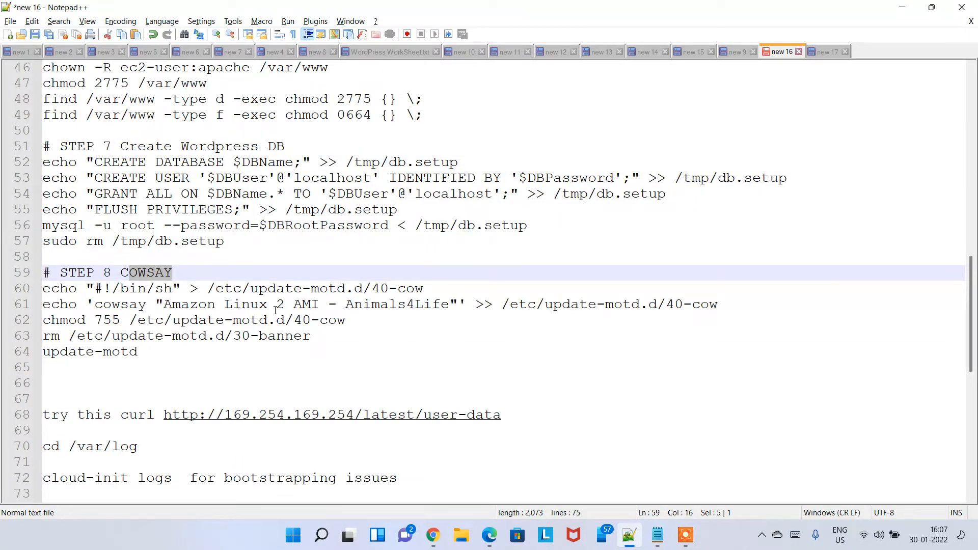
left_click(396, 304)
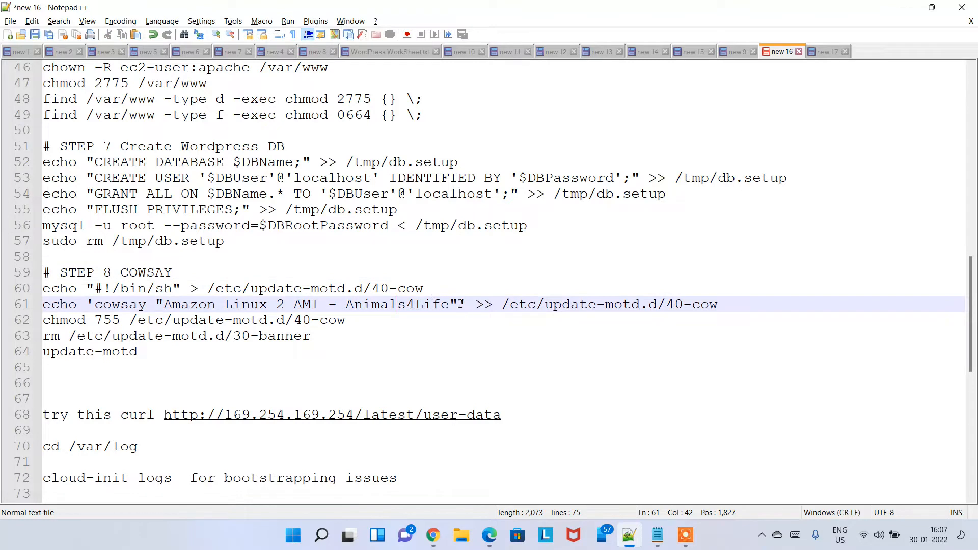
left_click_drag(476, 304, 172, 301)
double_click(134, 305)
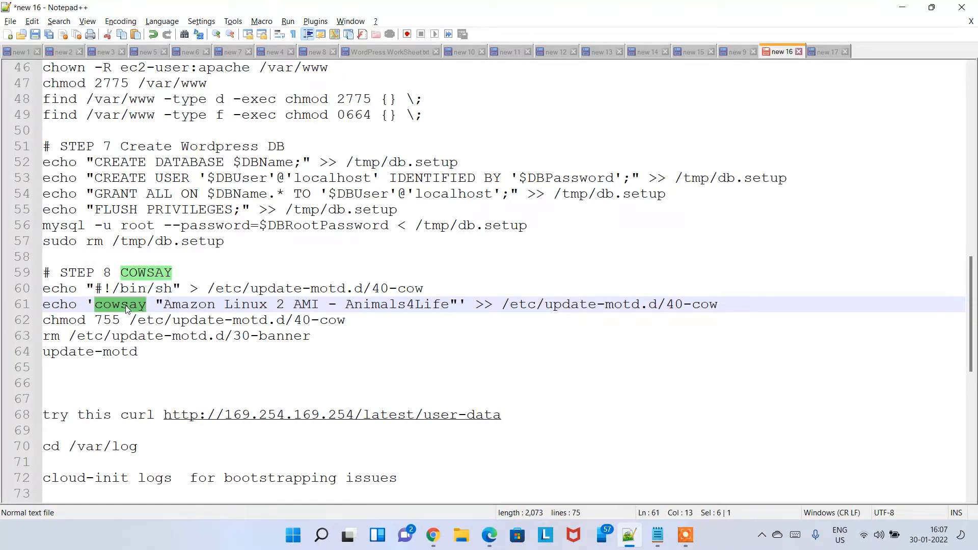
left_click(167, 304)
left_click_drag(167, 304, 454, 307)
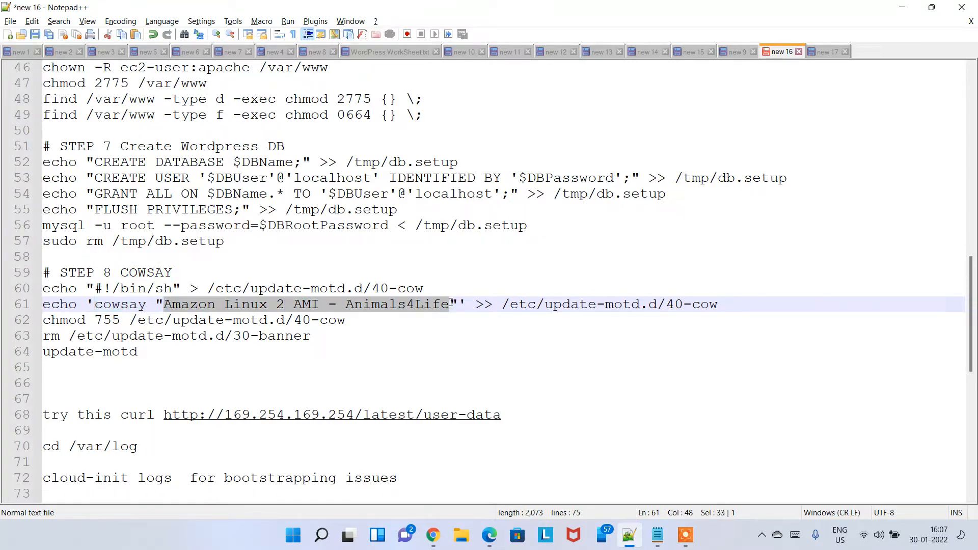
Replace Animals4Life in the cowsay banner with "welcome to", the owner's first name and "aws machine"
left_click(401, 333)
left_click(163, 304)
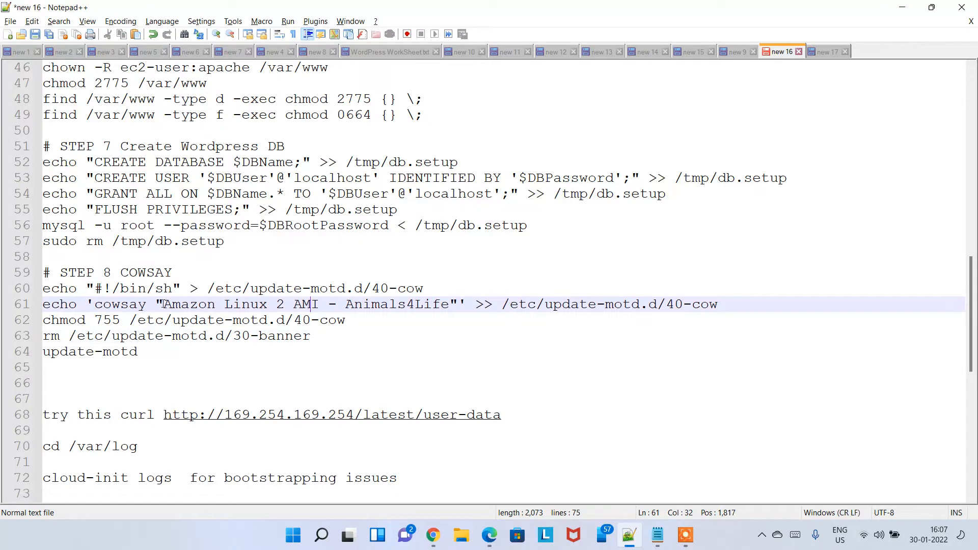
left_click_drag(163, 304, 346, 311)
left_click(461, 321)
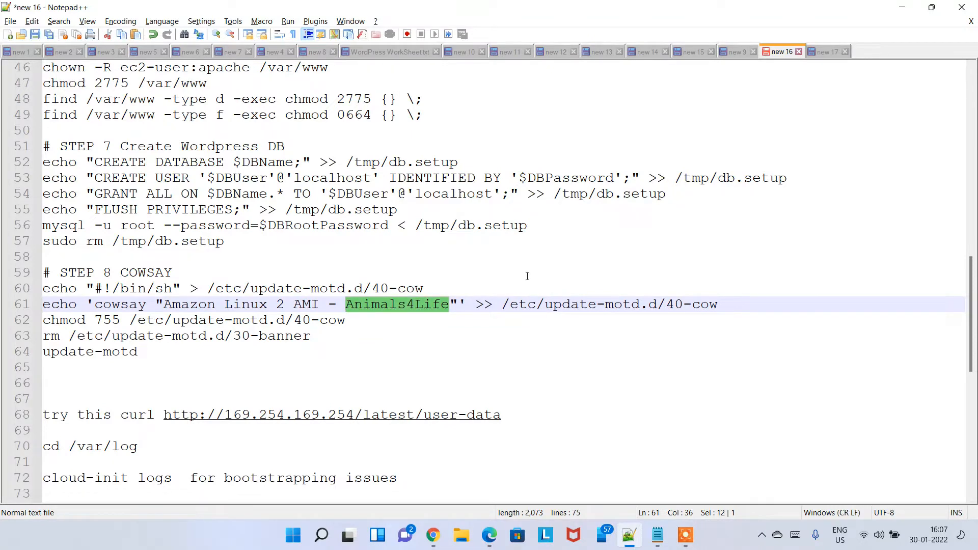
type("welcome to sameer ")
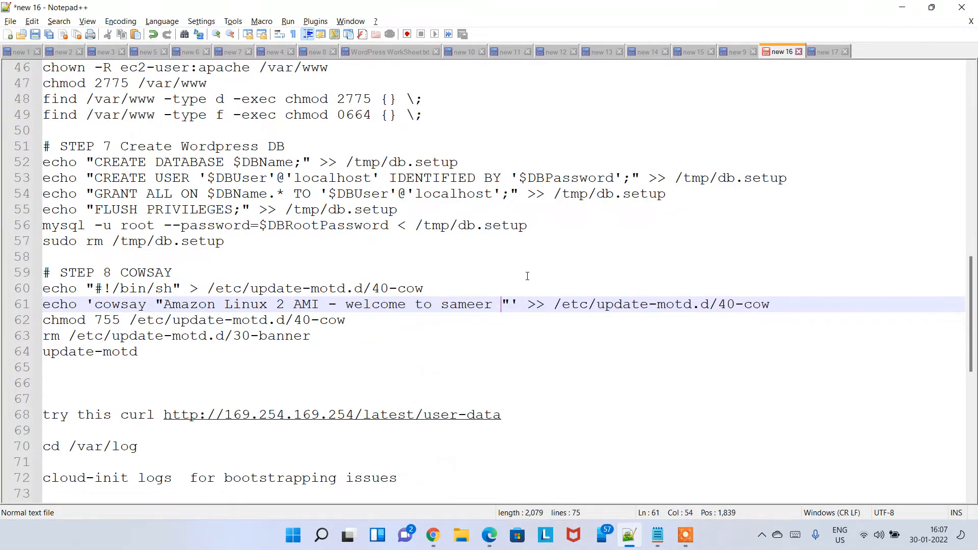
type("aws machine")
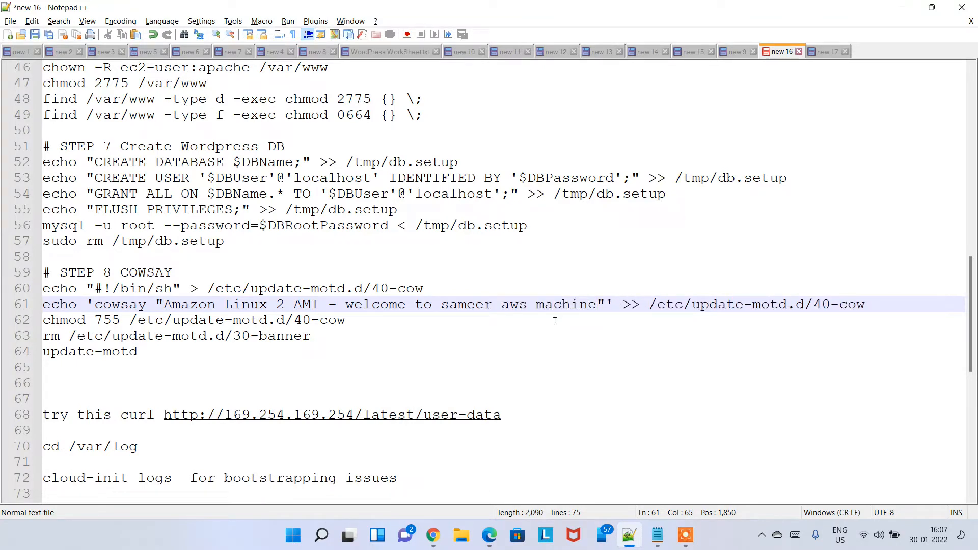
Look over the final COWSAY commands and return to the beginning of the script
left_click(319, 342)
left_click(310, 353)
left_click(191, 362)
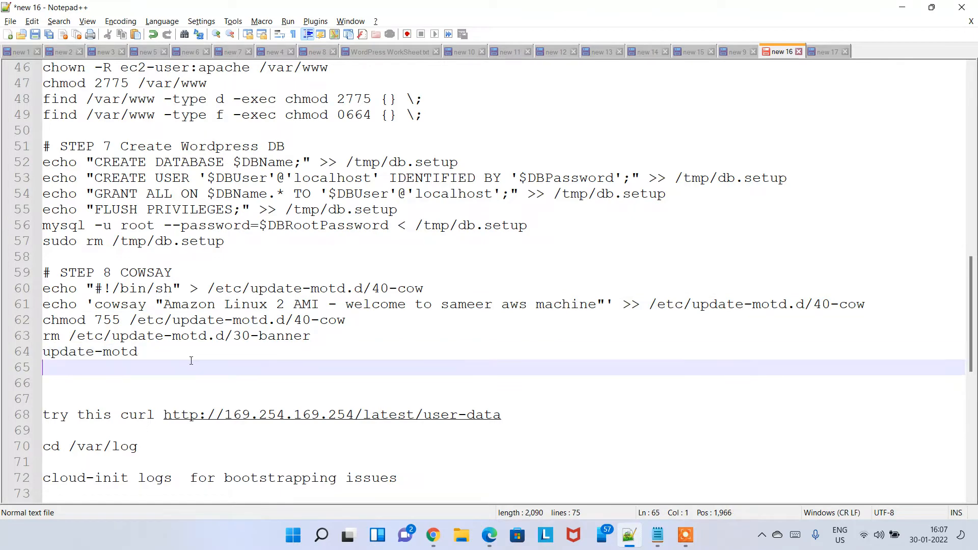
left_click(227, 355)
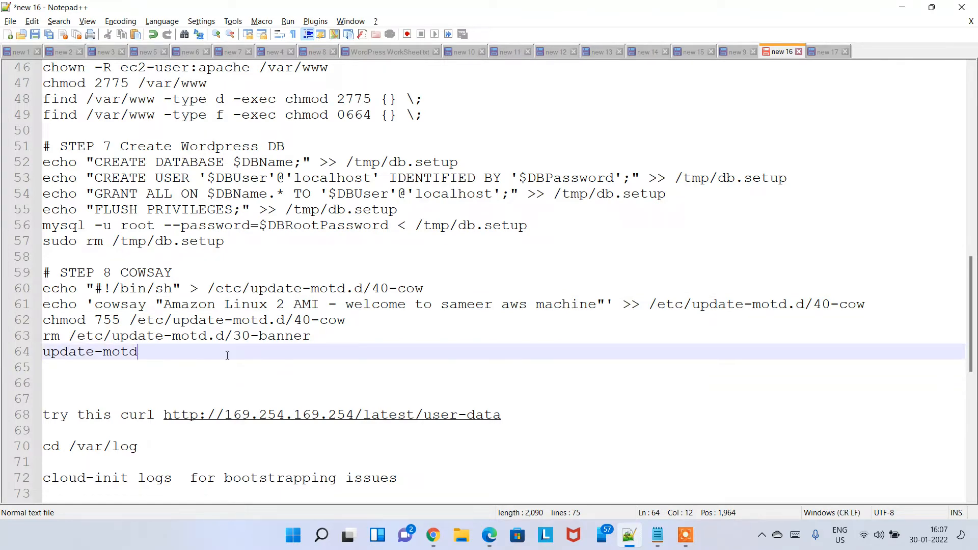
scroll(332, 334, "up", 15)
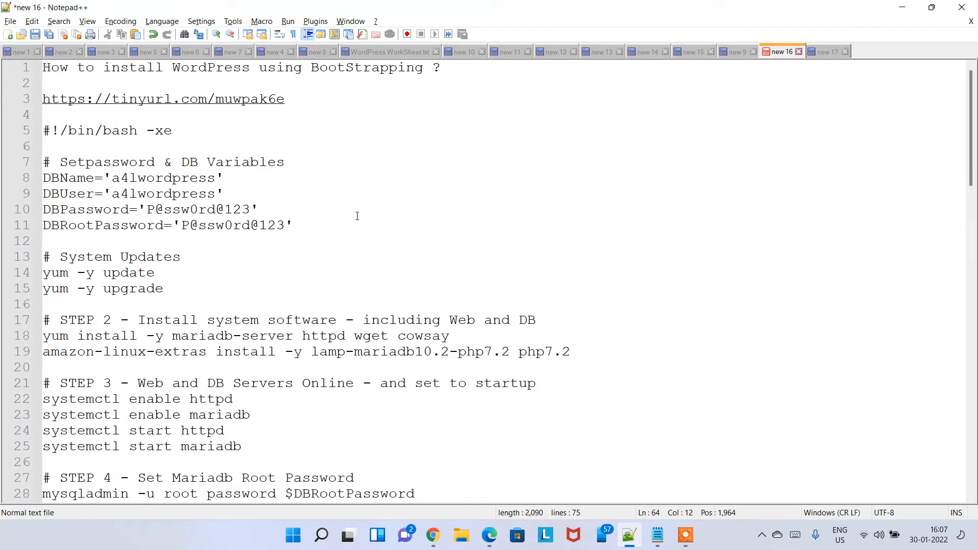
left_click(321, 110)
left_click_drag(321, 102, 43, 98)
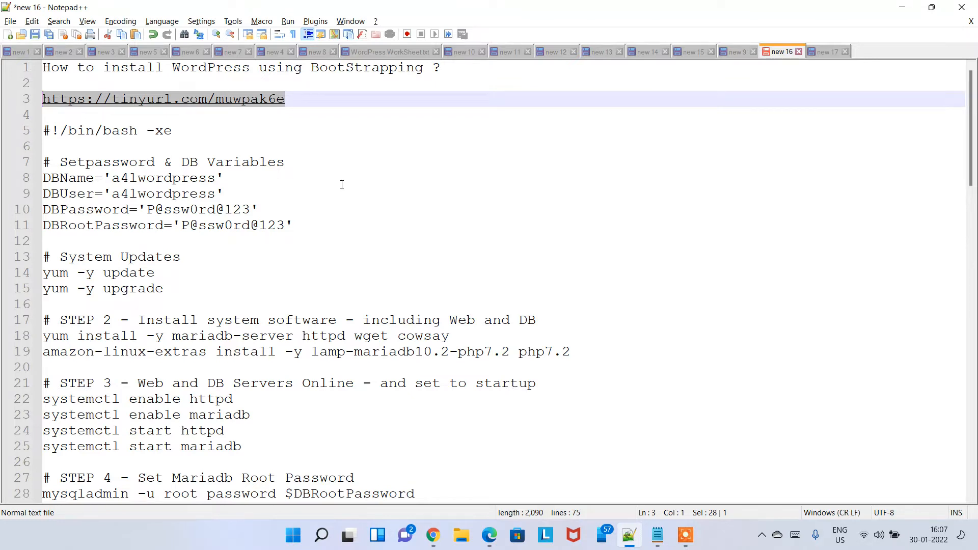
left_click(319, 100)
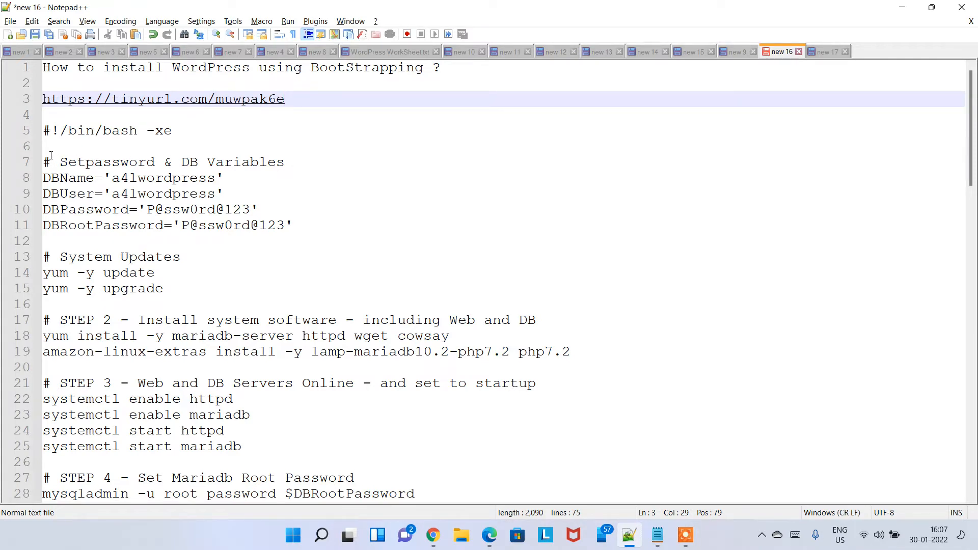
left_click_drag(43, 130, 258, 384)
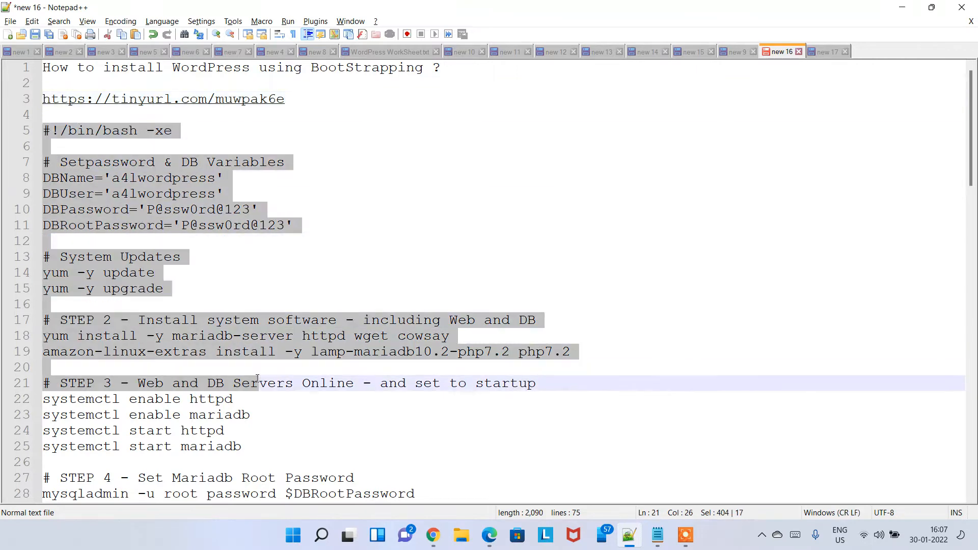
left_click(324, 225)
Switch to Chrome and close the two old CloudFormation stack pages
key("alt+Tab")
key("Tab")
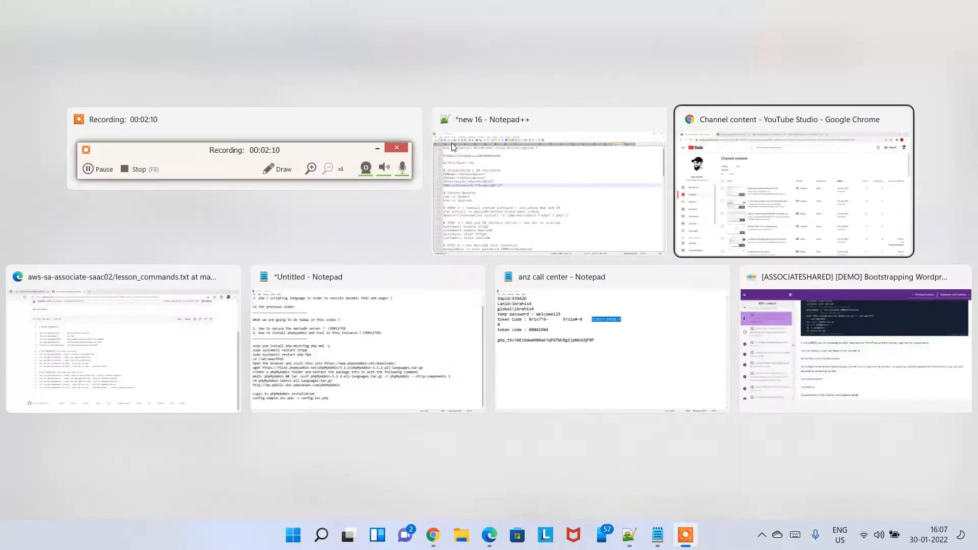
left_click(428, 10)
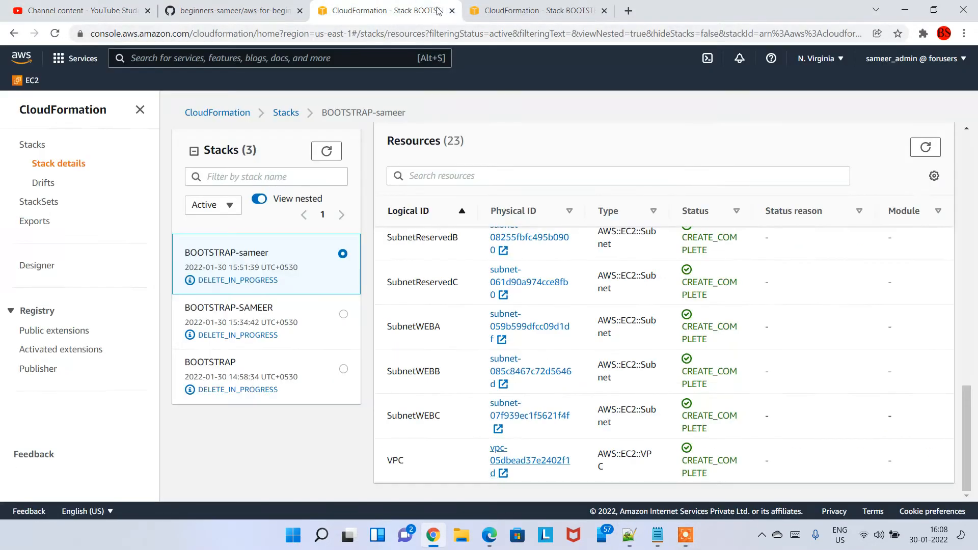
left_click(452, 10)
left_click(452, 10)
left_click(323, 14)
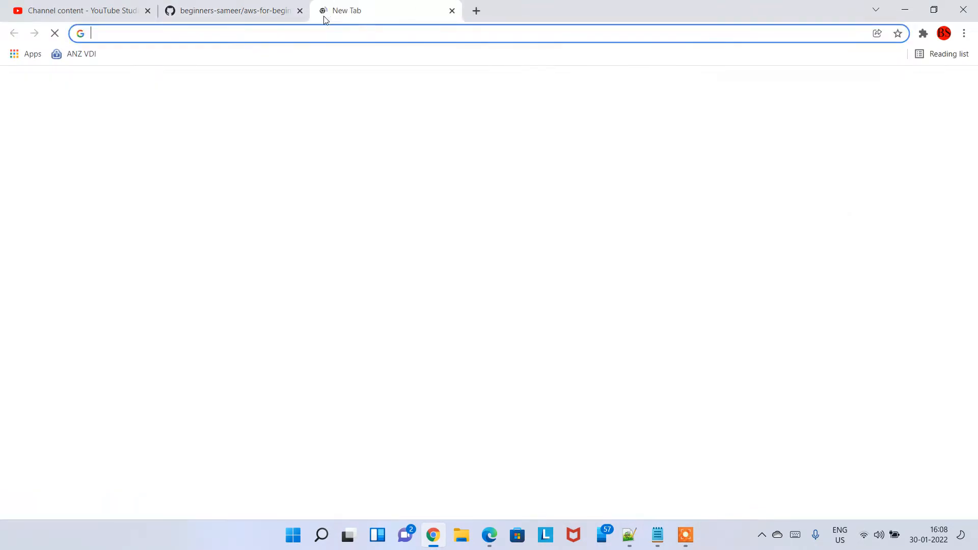
type("https://tinyurl.com/muwpak6e")
key("Return")
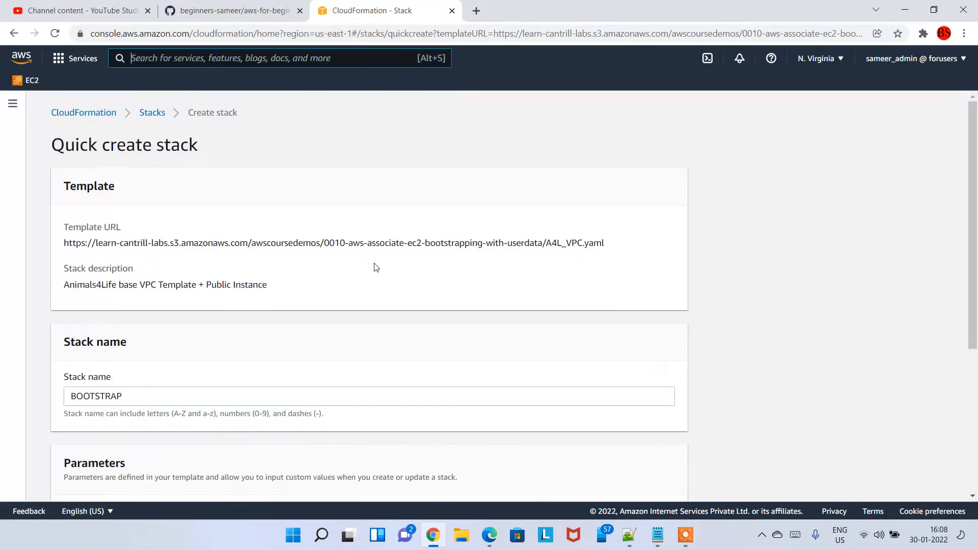
Extend the stack name BOOTSTRAP with "for" and the owner's first name in capitals, separated by spaces
scroll(375, 267, "down", 1)
left_click(139, 336)
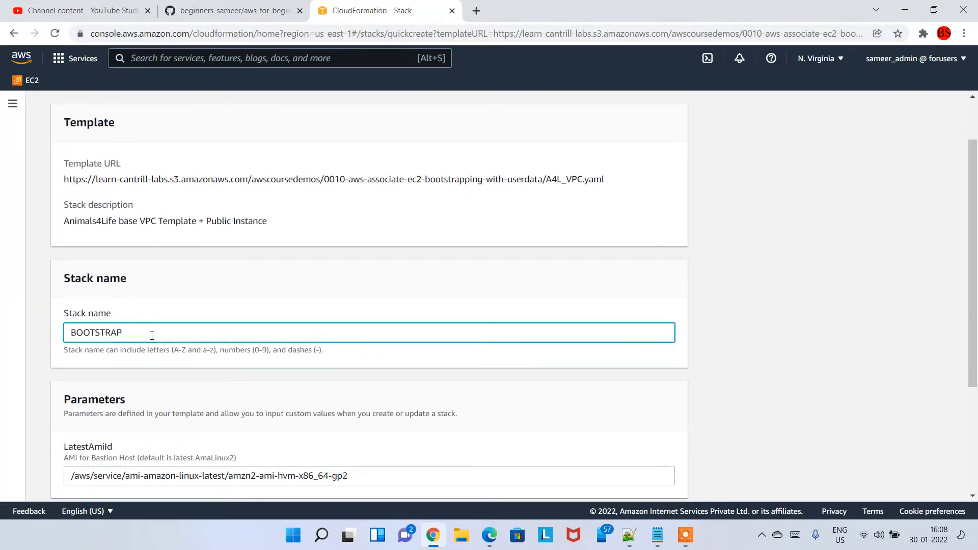
type("with")
key("BackSpace")
key("BackSpace")
key("BackSpace")
type("for")
key("Caps_Lock")
type("SAMEER")
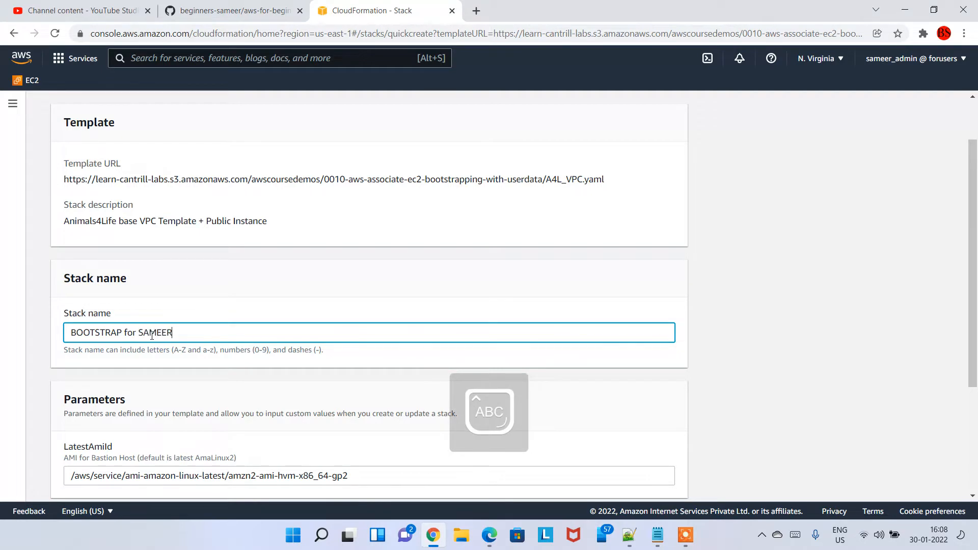
Acknowledge that AWS CloudFormation might create IAM resources and try to create the stack
scroll(151, 336, "down", 3)
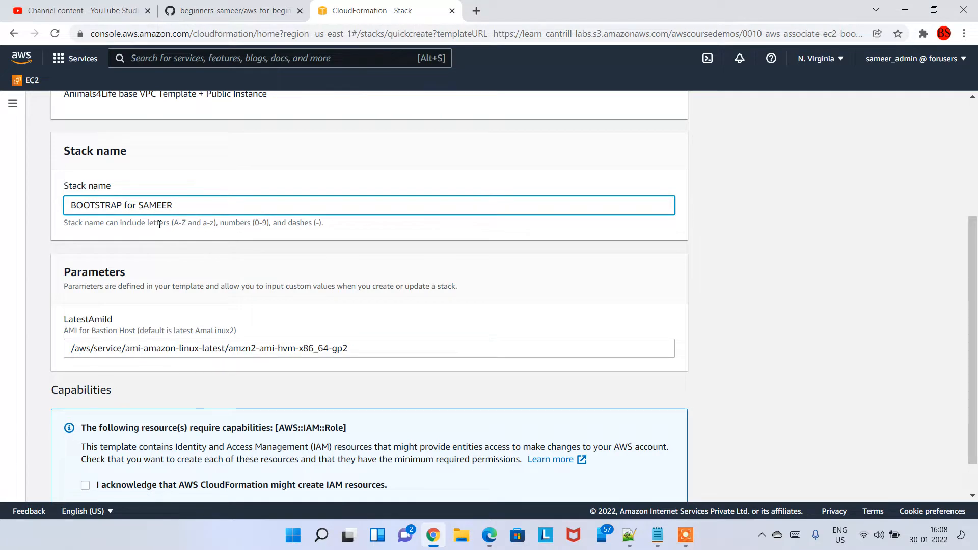
scroll(160, 224, "down", 1)
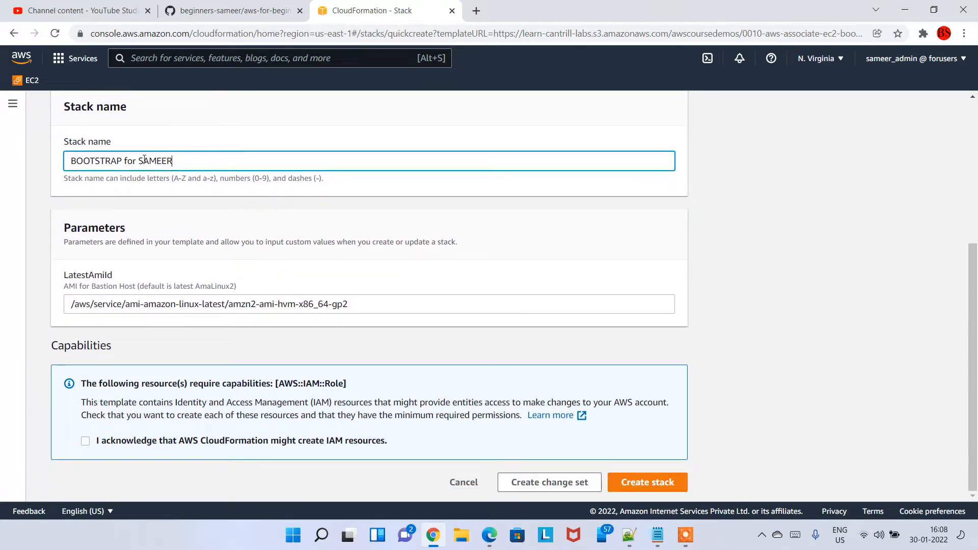
left_click_drag(196, 163, 173, 162)
left_click(83, 163)
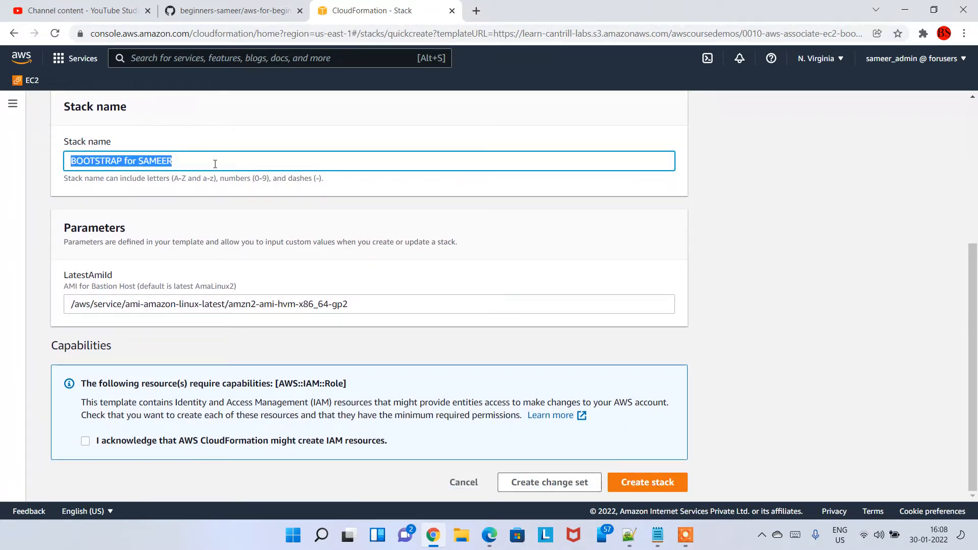
left_click(173, 162)
left_click(85, 442)
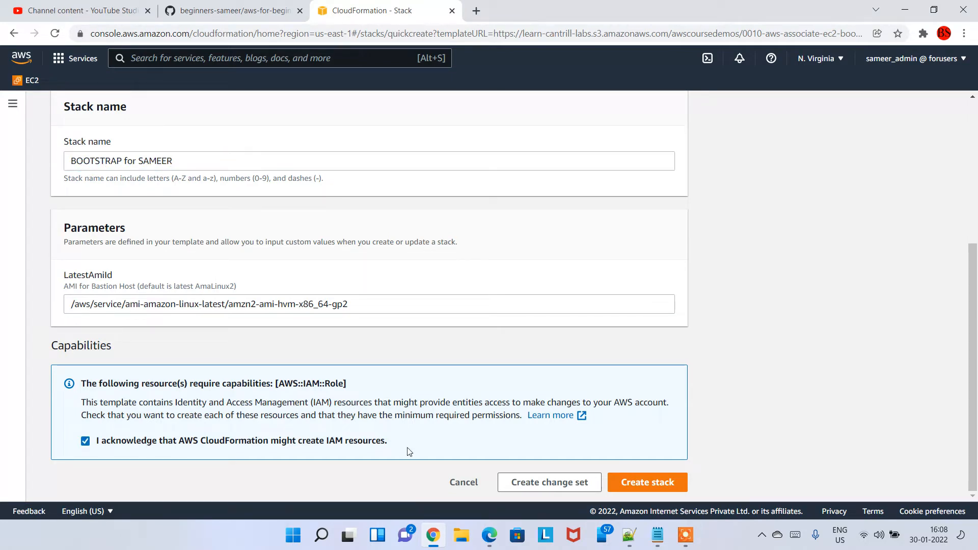
left_click(666, 490)
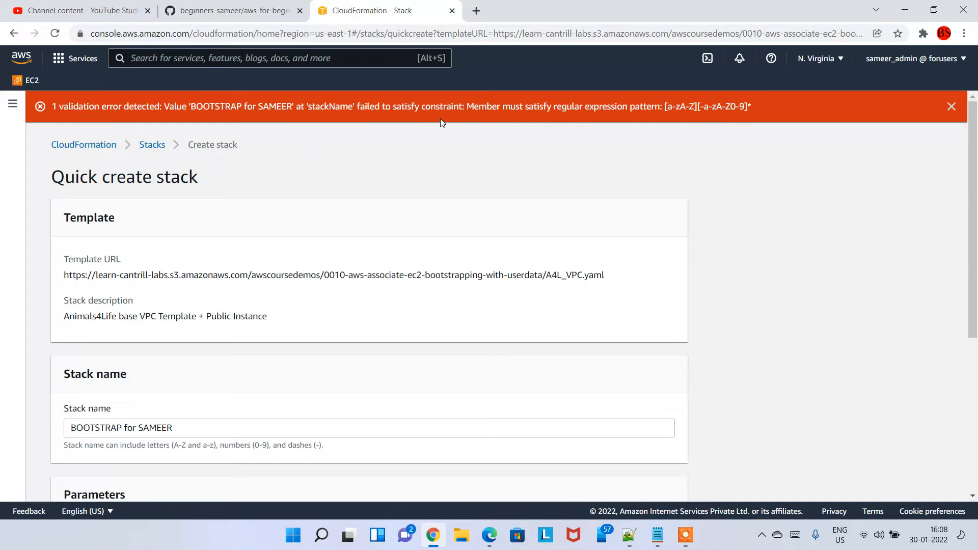
Rename the stack to BOOTSTRAP4 followed directly by the owner's first name in capitals, and create the stack
scroll(258, 278, "down", 2)
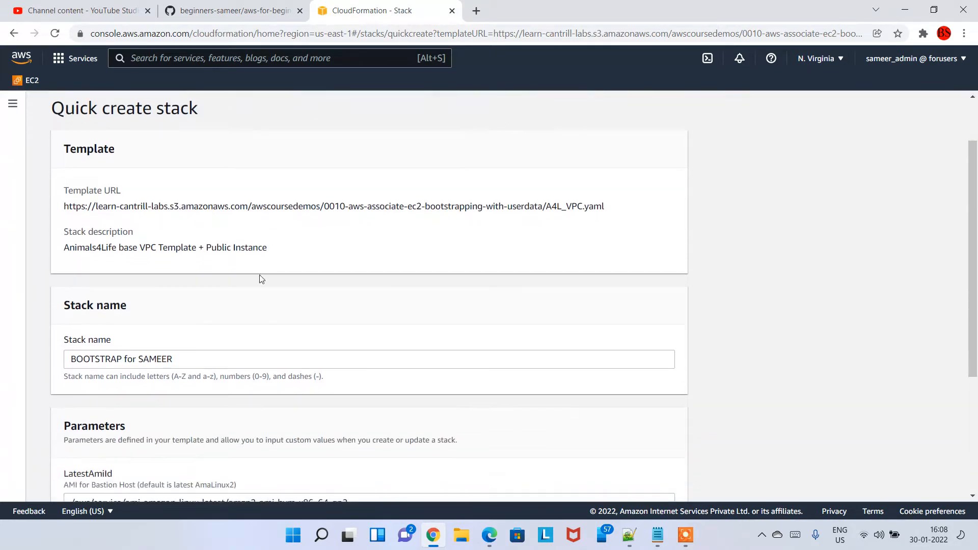
left_click(123, 300)
left_click_drag(124, 300, 319, 303)
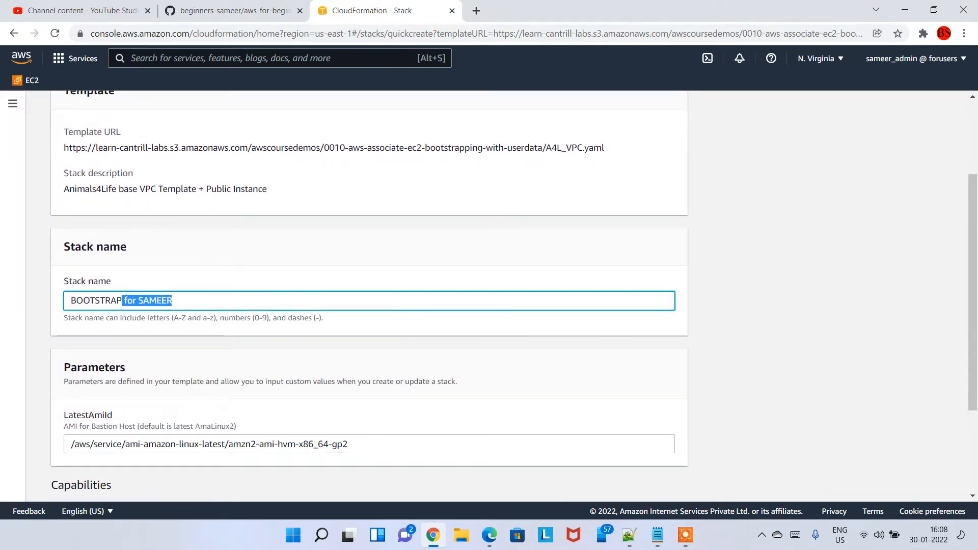
key("BackSpace")
type("4")
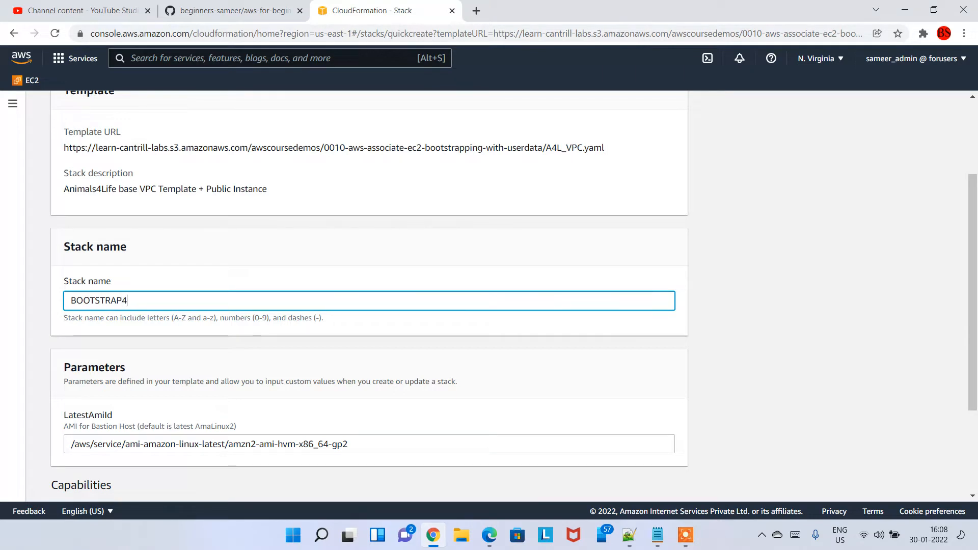
type("SAMEER")
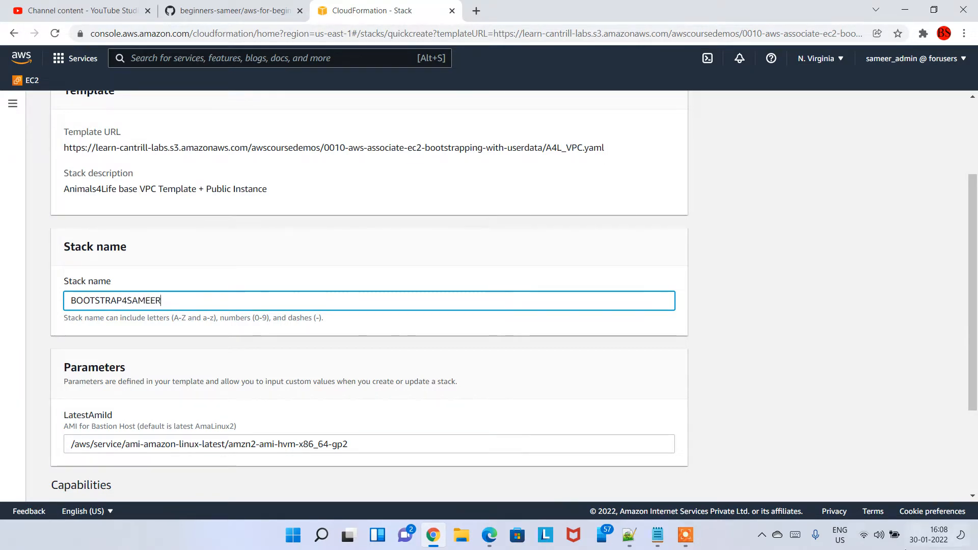
scroll(677, 494, "down", 3)
left_click(620, 491)
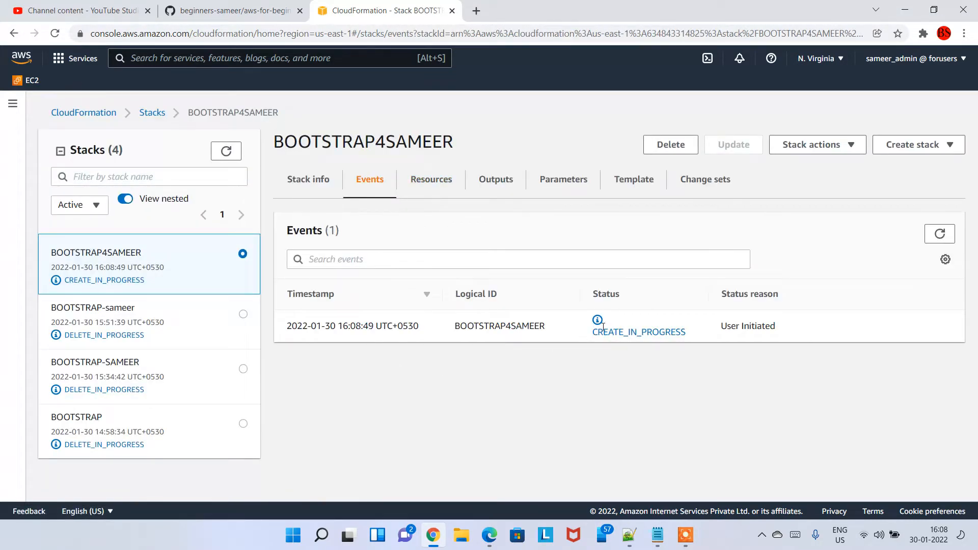
Check the new stack's creation status, refresh its events and look through the resource creation events
left_click_drag(467, 328, 545, 329)
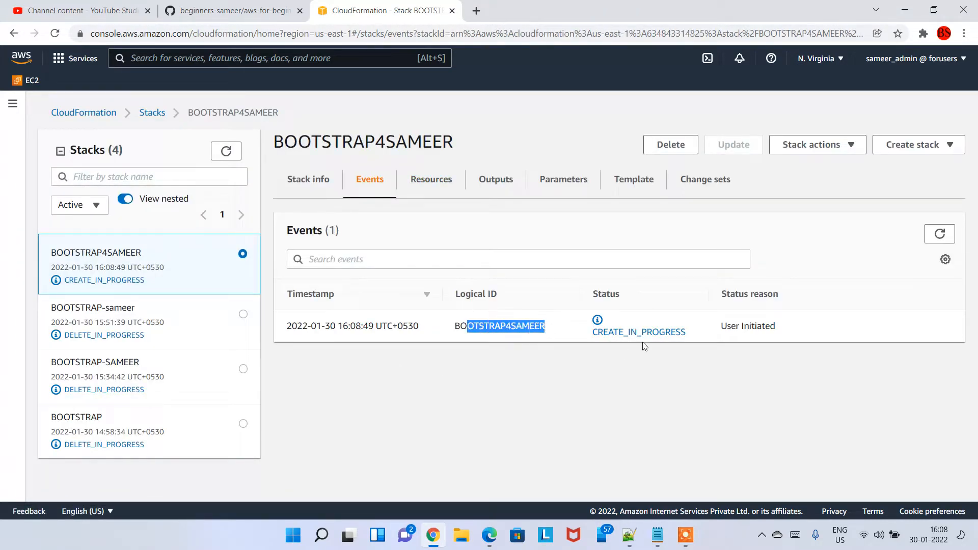
left_click_drag(680, 333, 592, 332)
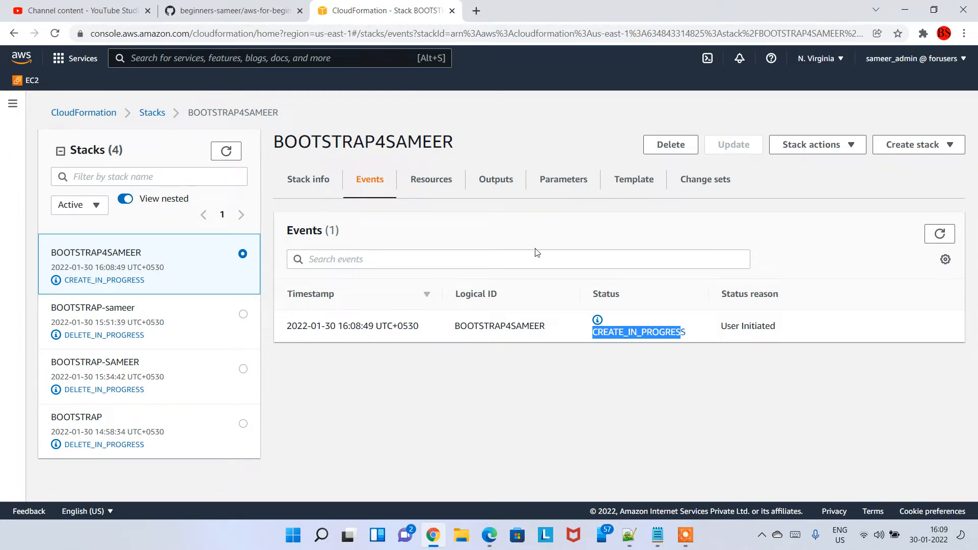
left_click(940, 234)
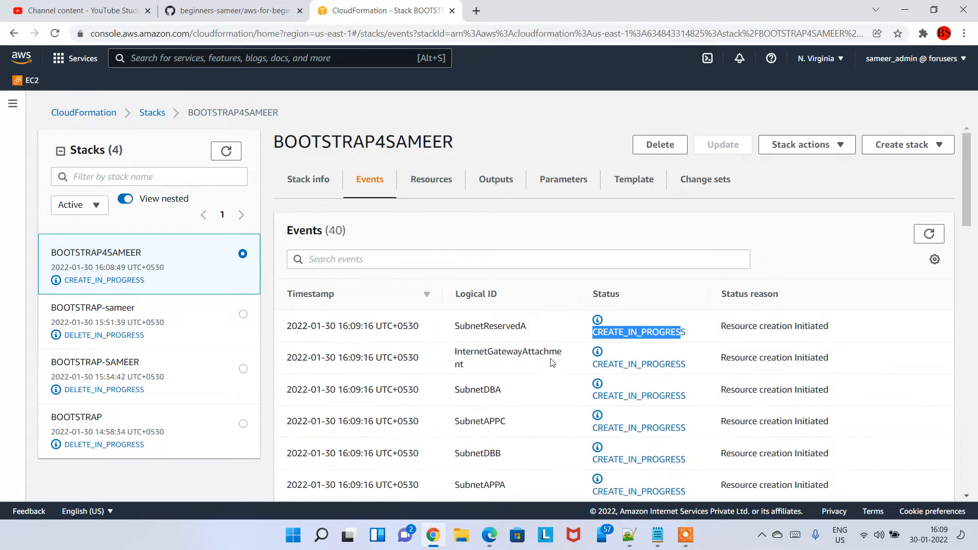
scroll(567, 398, "down", 2)
scroll(563, 419, "down", 4)
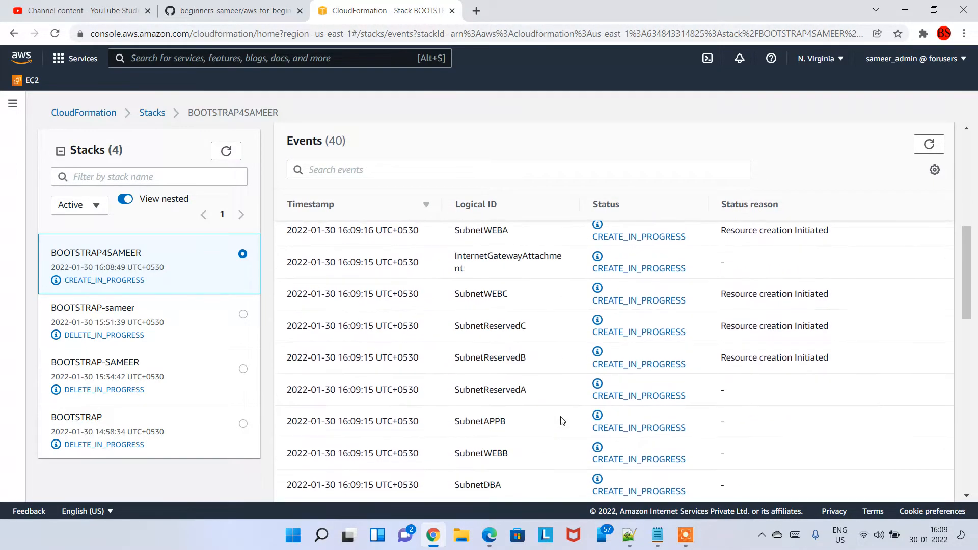
scroll(561, 419, "up", 8)
scroll(558, 418, "down", 5)
scroll(555, 408, "up", 5)
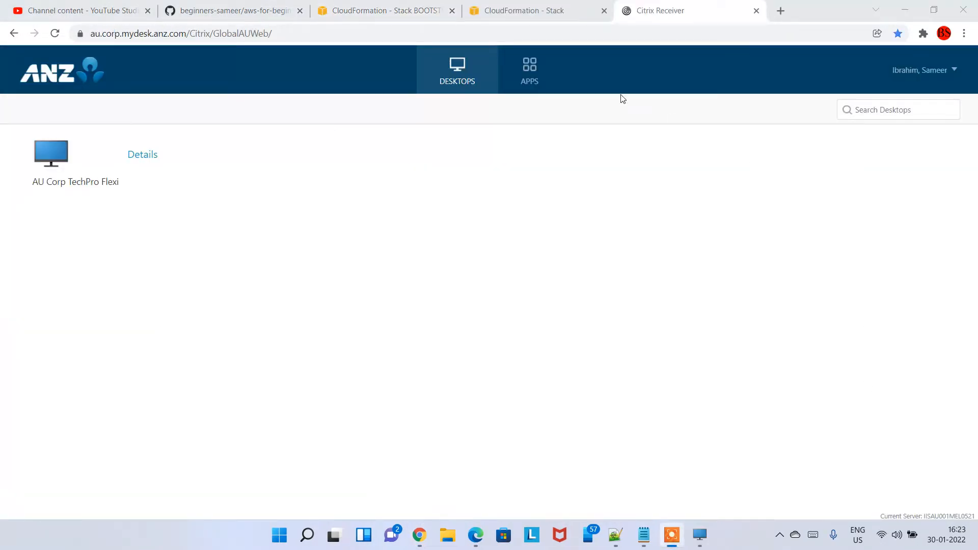
Refresh the stack list in the second CloudFormation tab, compare it with the stack's events page and close the duplicate tab
left_click(511, 5)
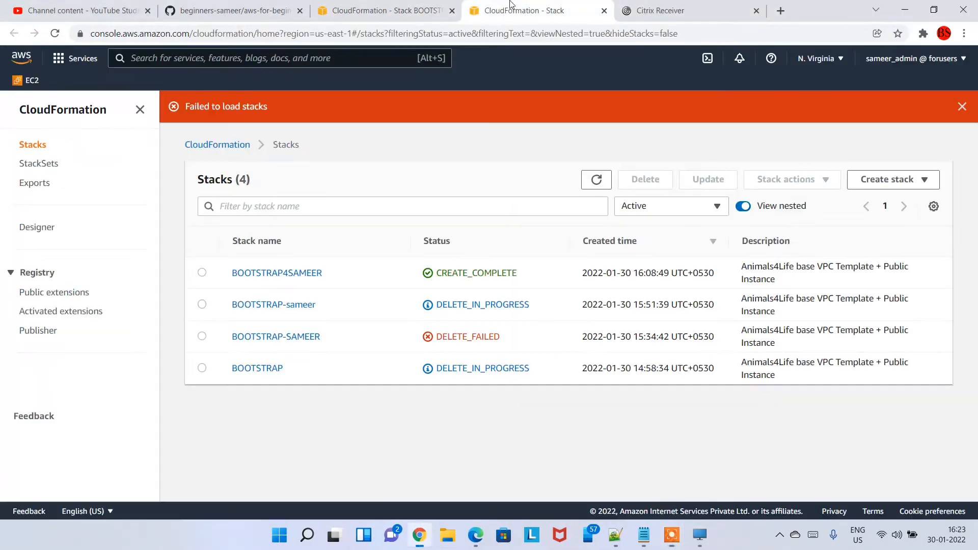
left_click(596, 179)
left_click(387, 6)
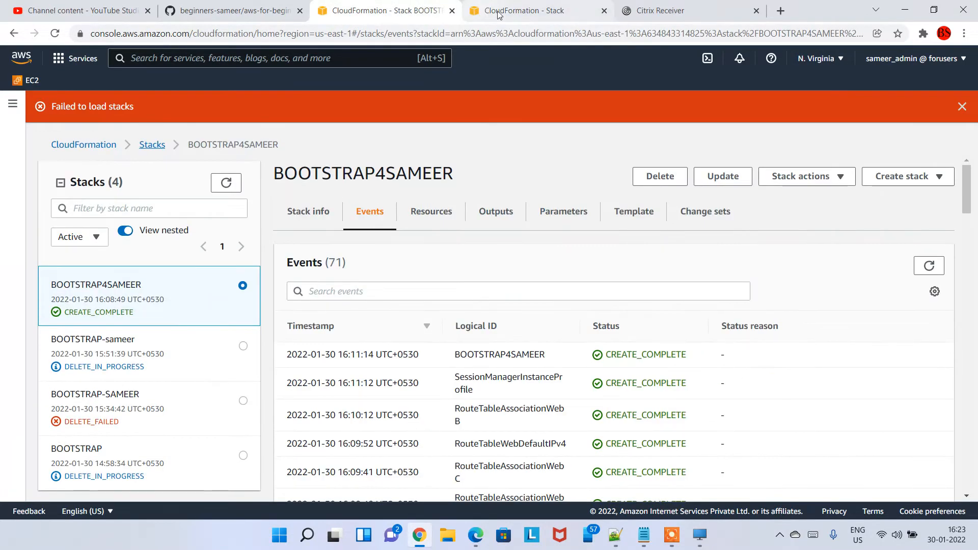
left_click(563, 16)
left_click(605, 11)
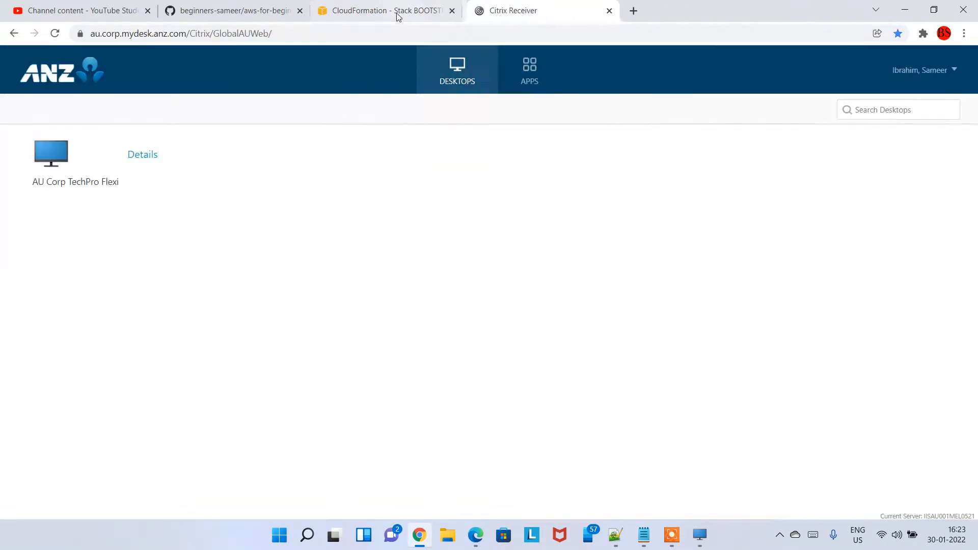
Open the Stacks list in the remaining CloudFormation tab and dismiss the error banner
left_click(397, 14)
left_click(162, 150)
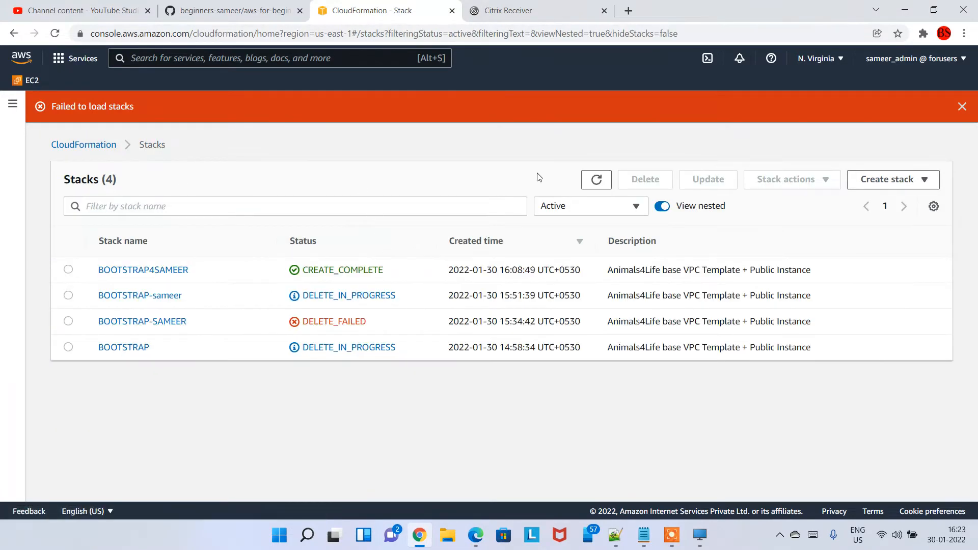
left_click(962, 107)
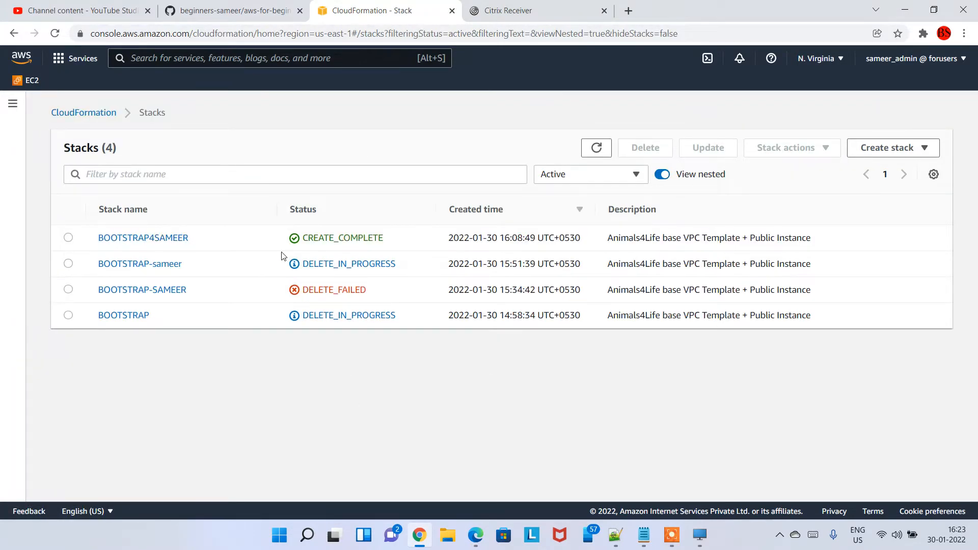
Check the name and status of the most recently created stack in the list
left_click_drag(244, 246, 79, 247)
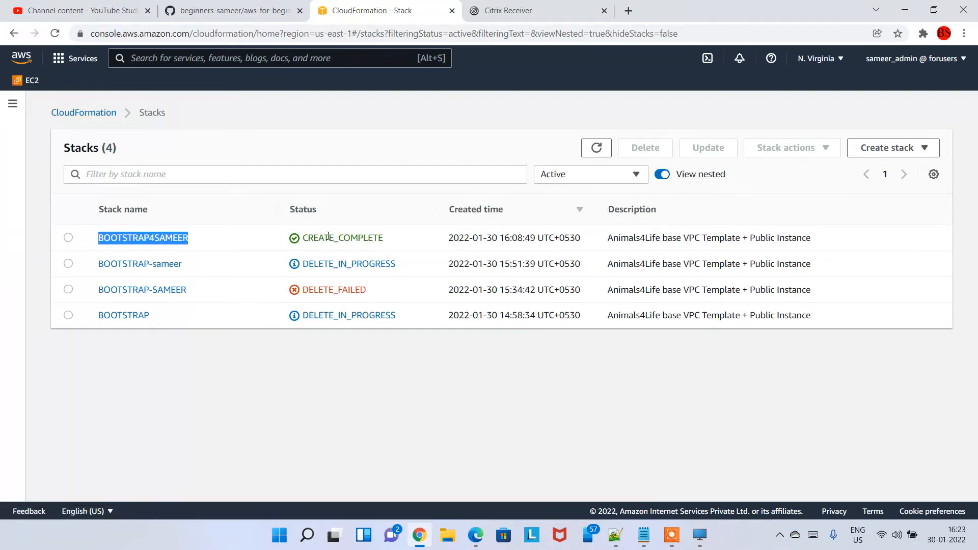
left_click_drag(297, 241, 393, 241)
left_click(432, 242)
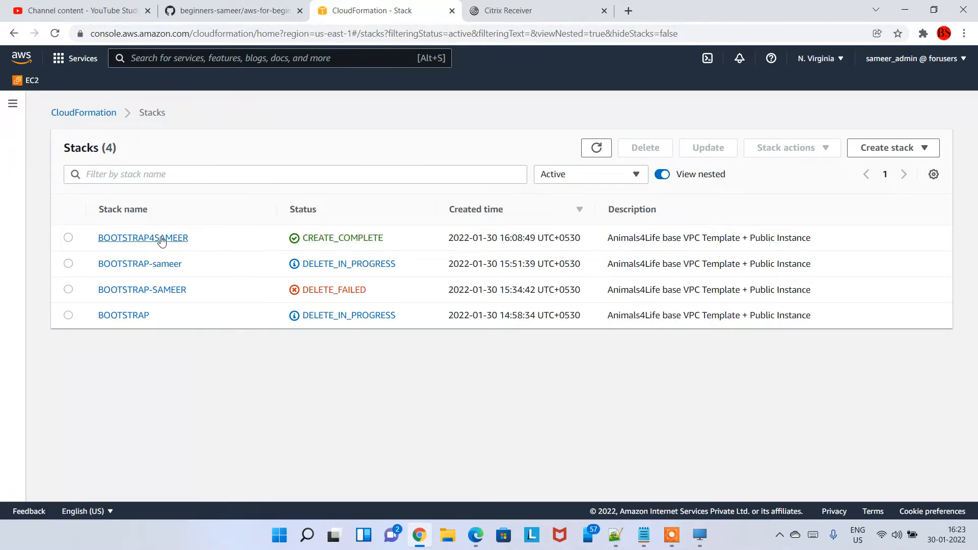
Open the most recently created stack, look over its stack information and show its resources
left_click(180, 240)
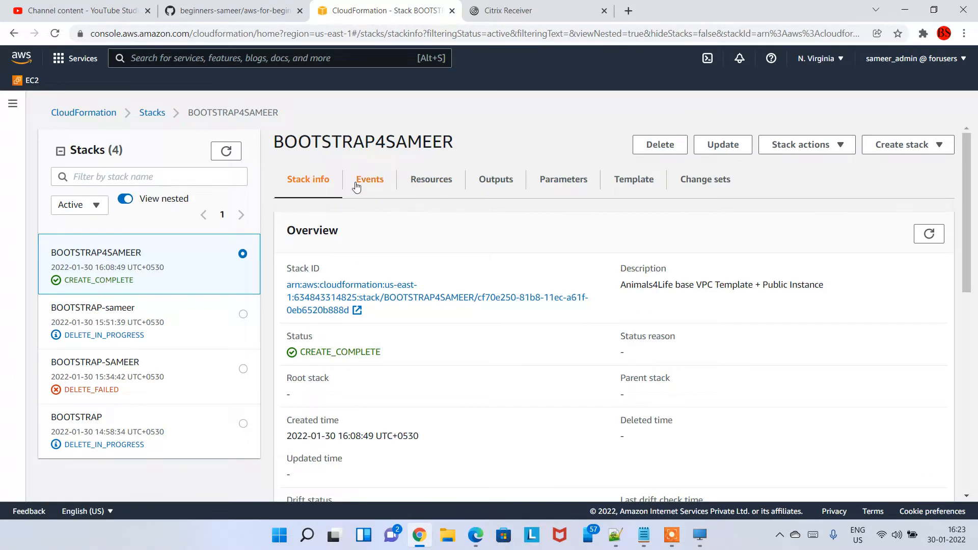
scroll(442, 306, "down", 3)
scroll(452, 373, "down", 3)
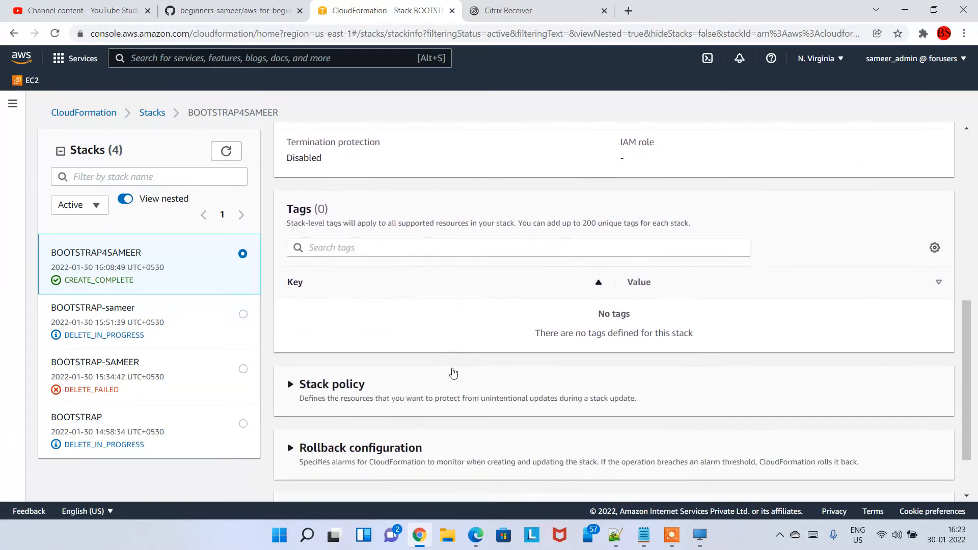
scroll(452, 377, "up", 6)
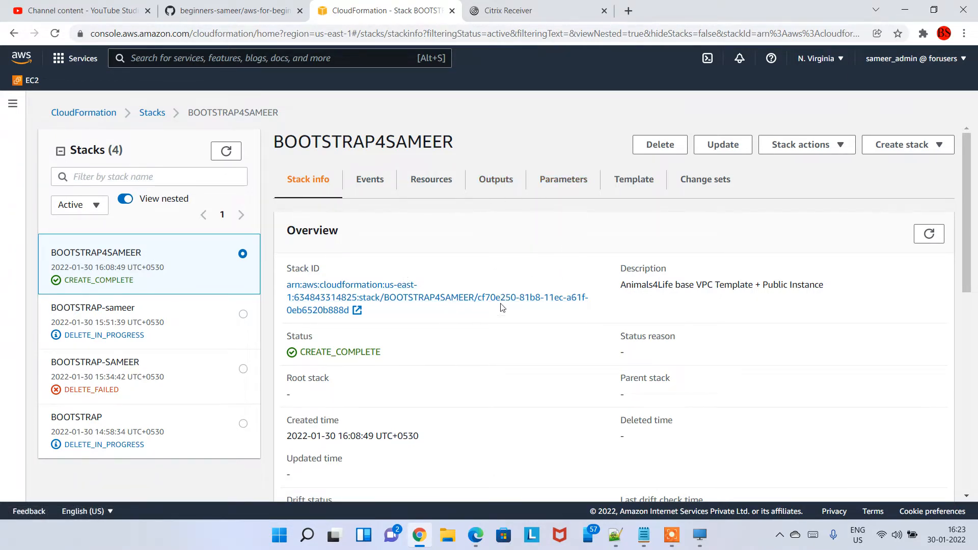
left_click(428, 180)
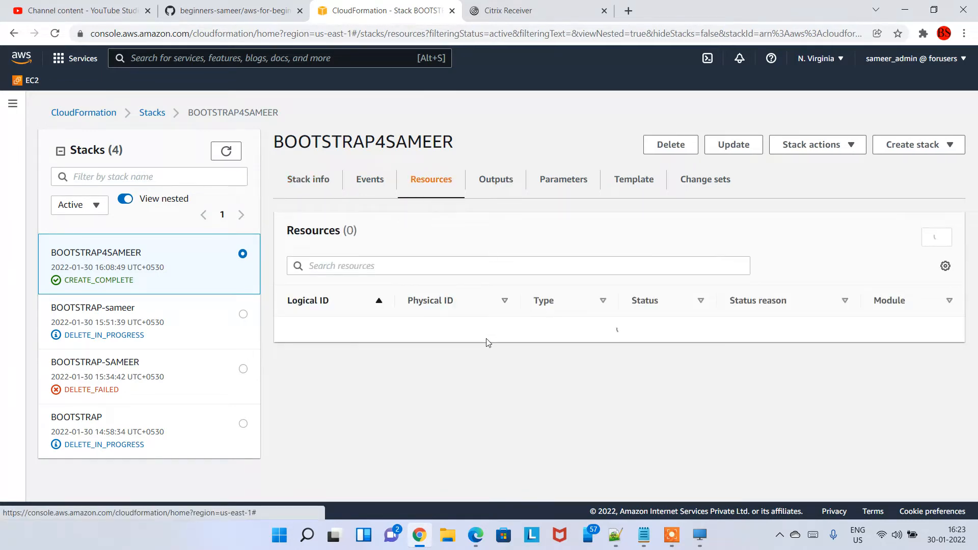
Look through the stack's resources down to its VPC, and open the EC2 instances list in a new tab
scroll(509, 306, "down", 15)
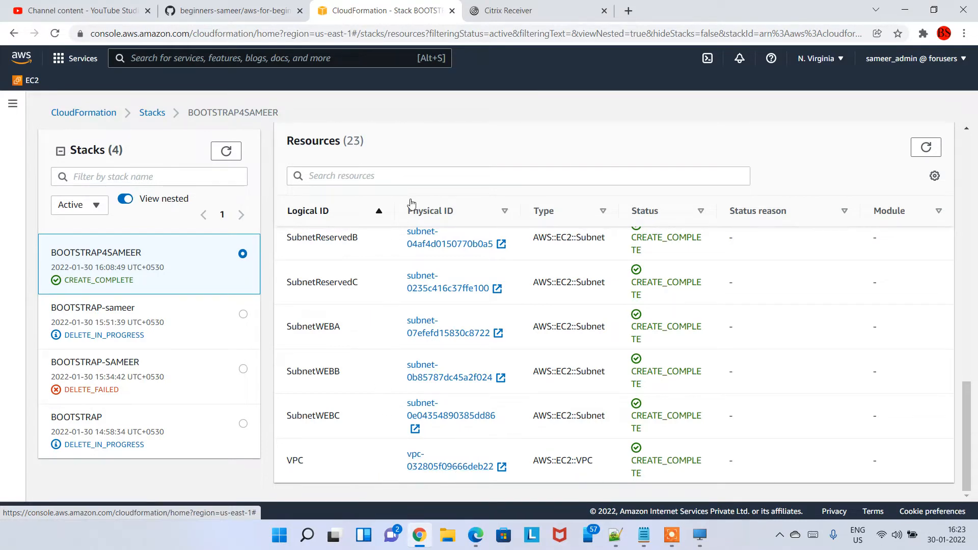
right_click(31, 81)
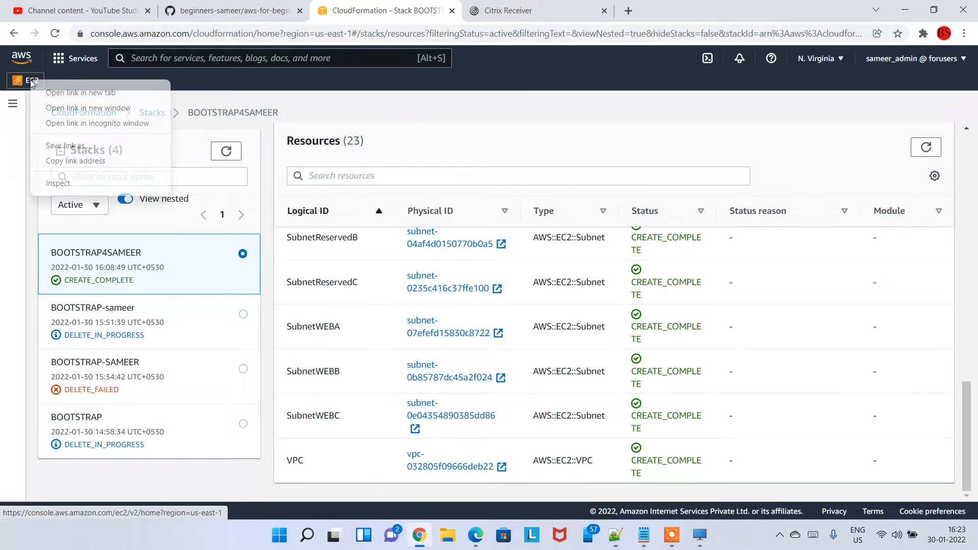
left_click(54, 92)
left_click(530, 10)
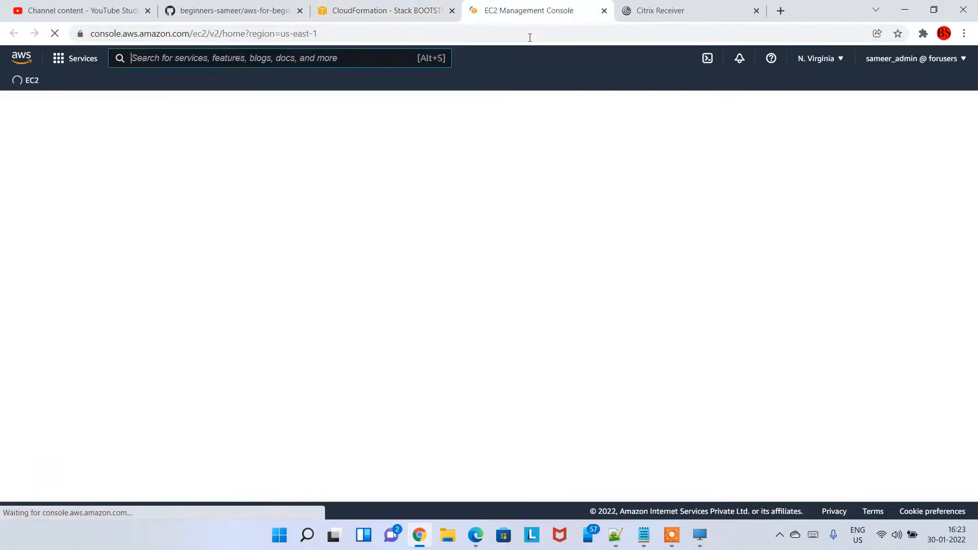
left_click(294, 130)
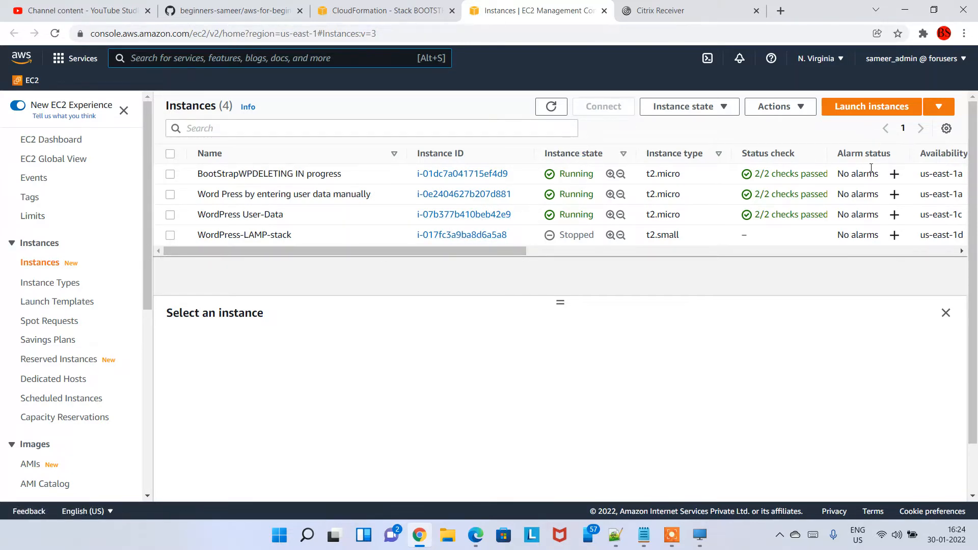
Start launching an instance from Amazon Linux 2 AMI (HVM) - Kernel 5.10, keep the t2.micro type and continue to the instance details
left_click(869, 108)
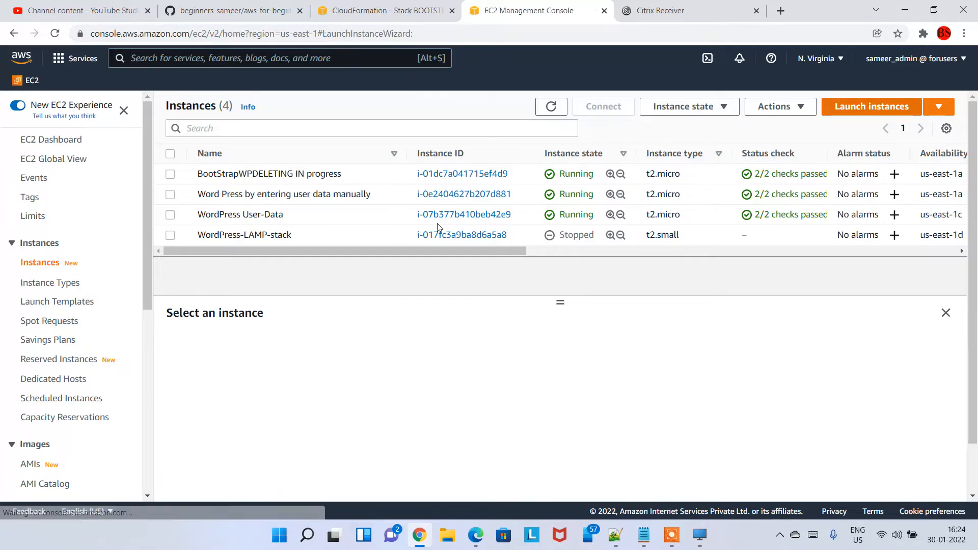
scroll(343, 282, "down", 1)
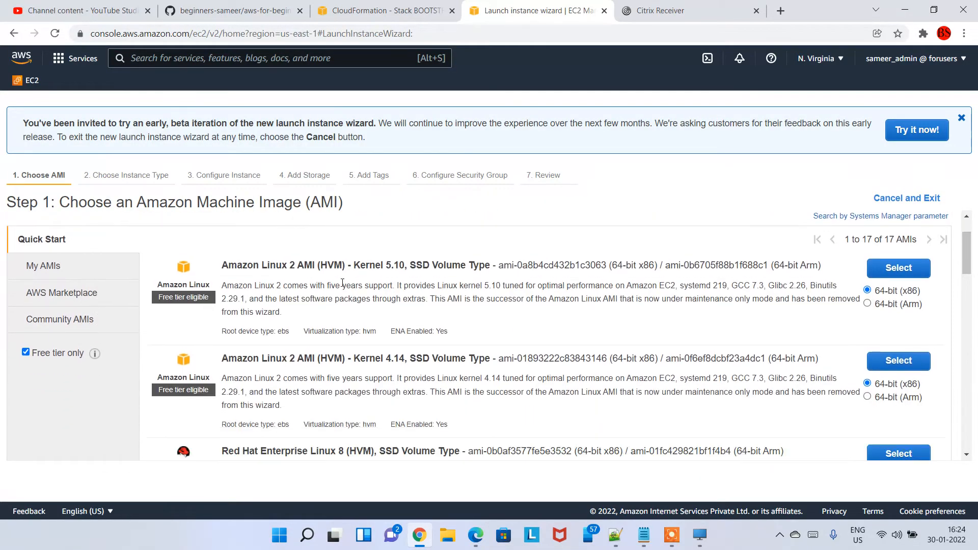
left_click(868, 269)
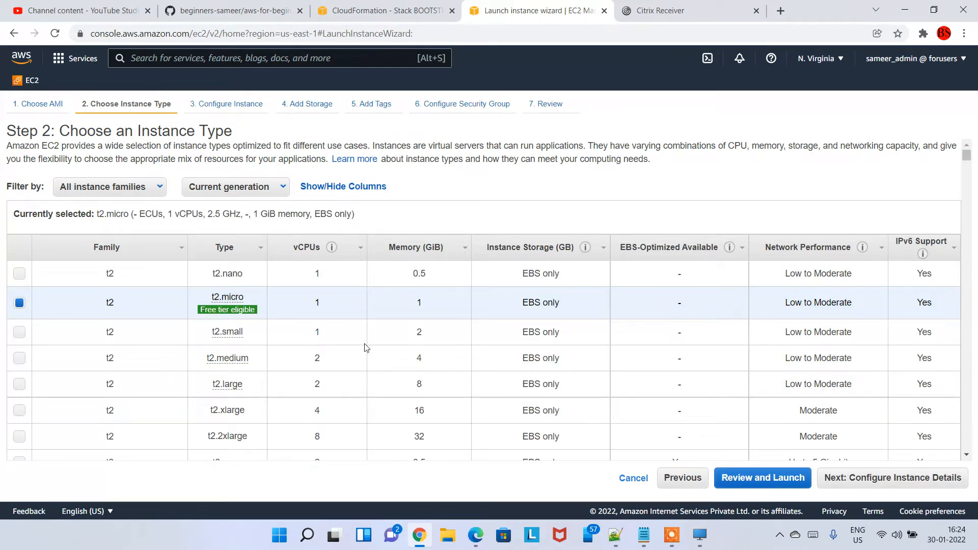
left_click(870, 478)
Look up the VPC ID in the stack's resources and set the instance's network to vpc-032805f09666deb22 | a4l-vpc1
left_click(320, 233)
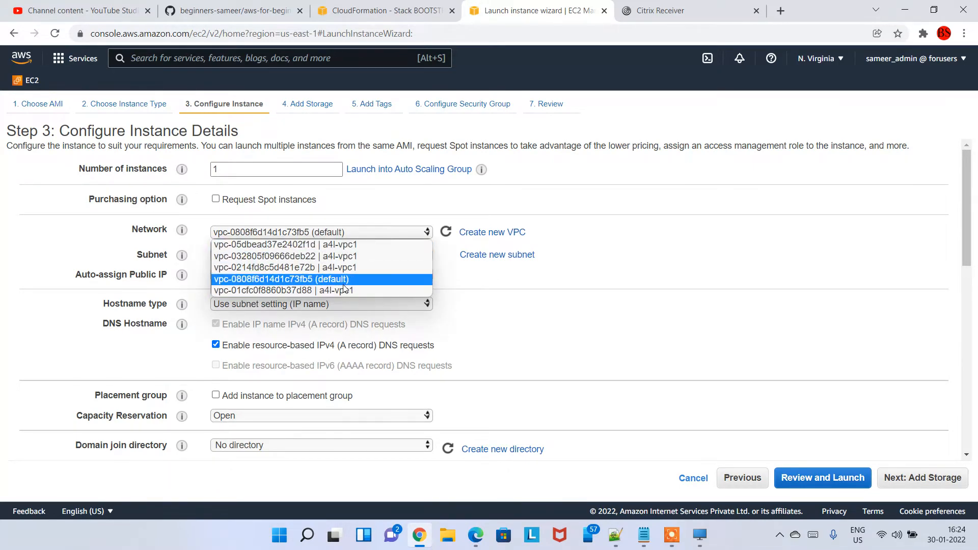
left_click(649, 281)
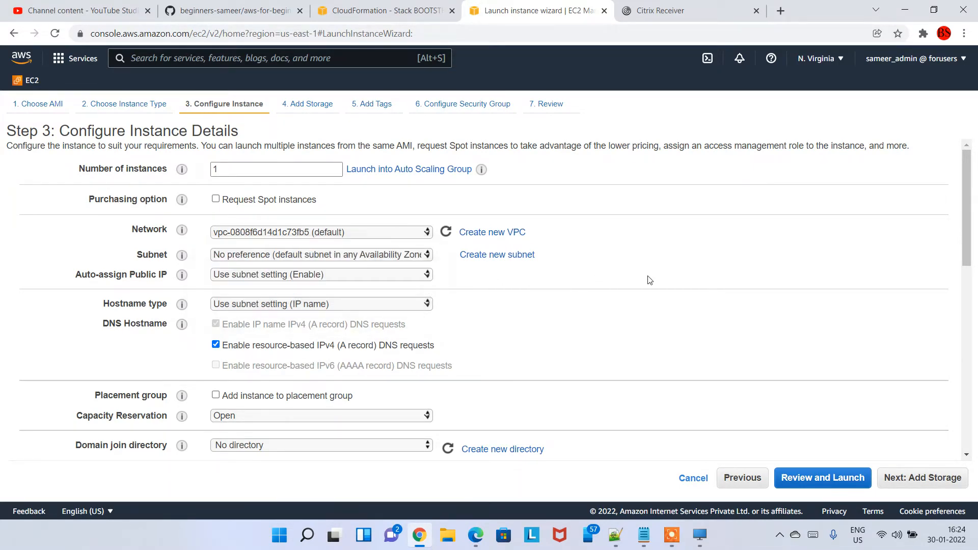
left_click(408, 19)
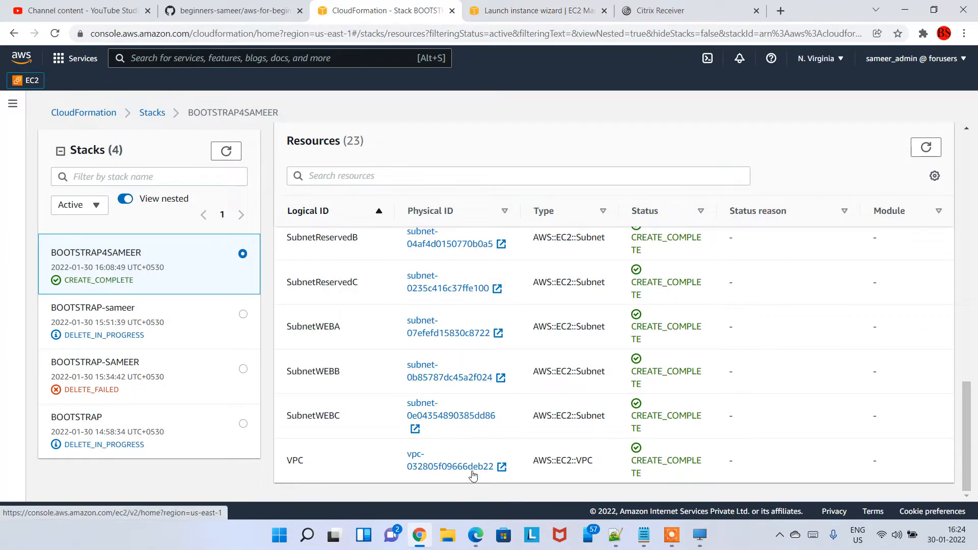
left_click(555, 4)
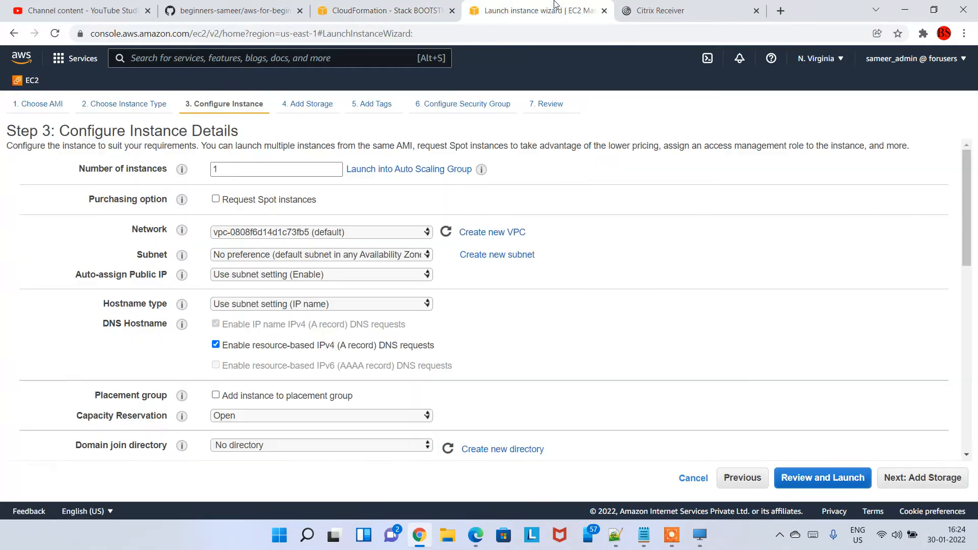
left_click(329, 235)
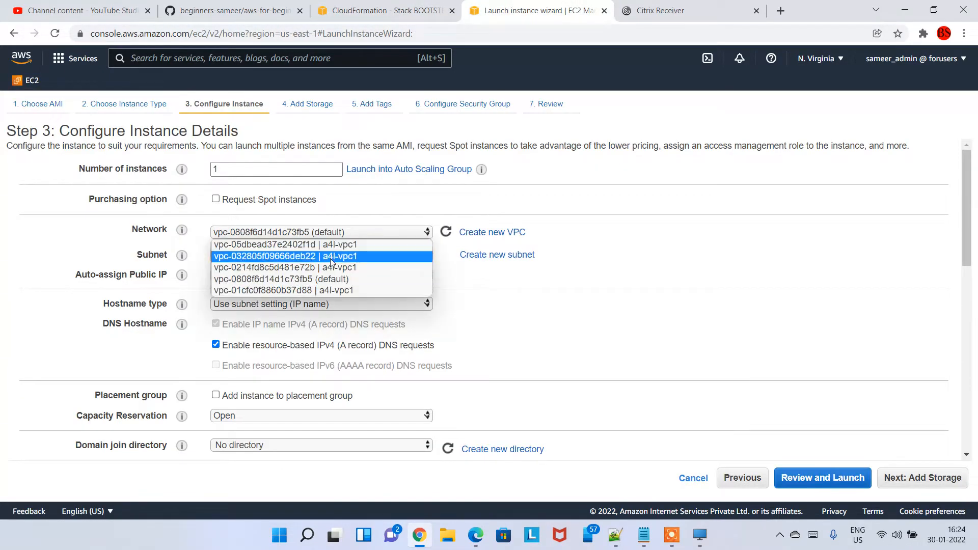
left_click(334, 255)
left_click(607, 271)
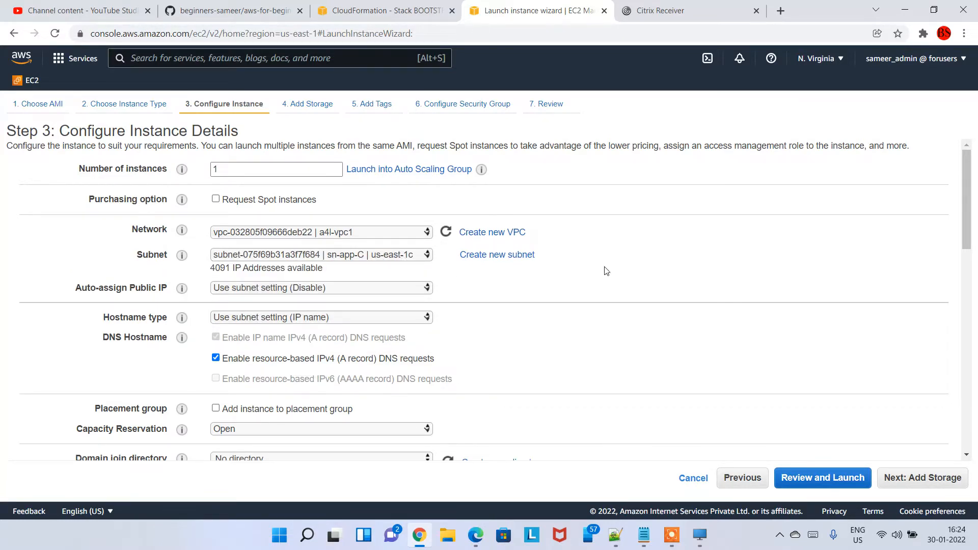
Enable auto-assignment of a public IP and set the subnet to sn-web-A in us-east-1a
left_click(359, 287)
left_click(377, 310)
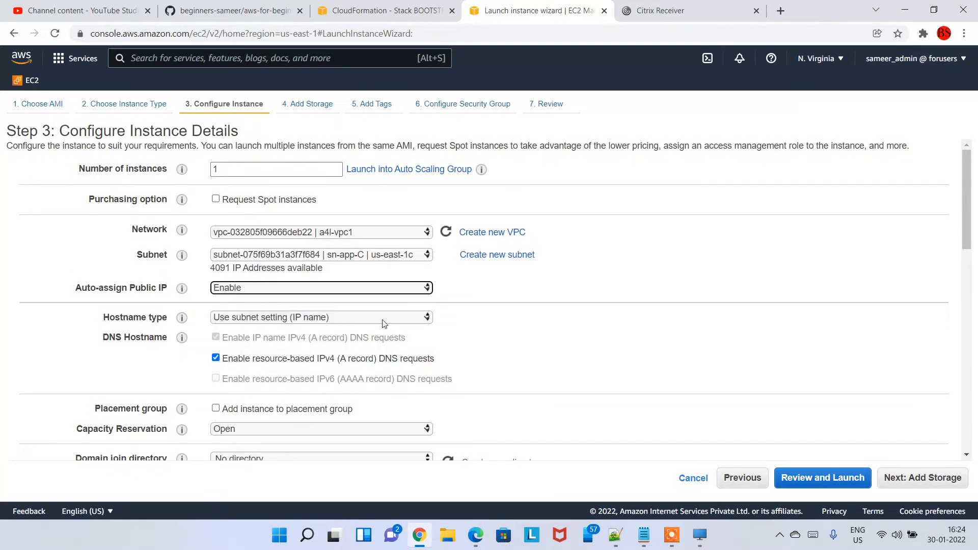
left_click(515, 323)
scroll(472, 314, "down", 1)
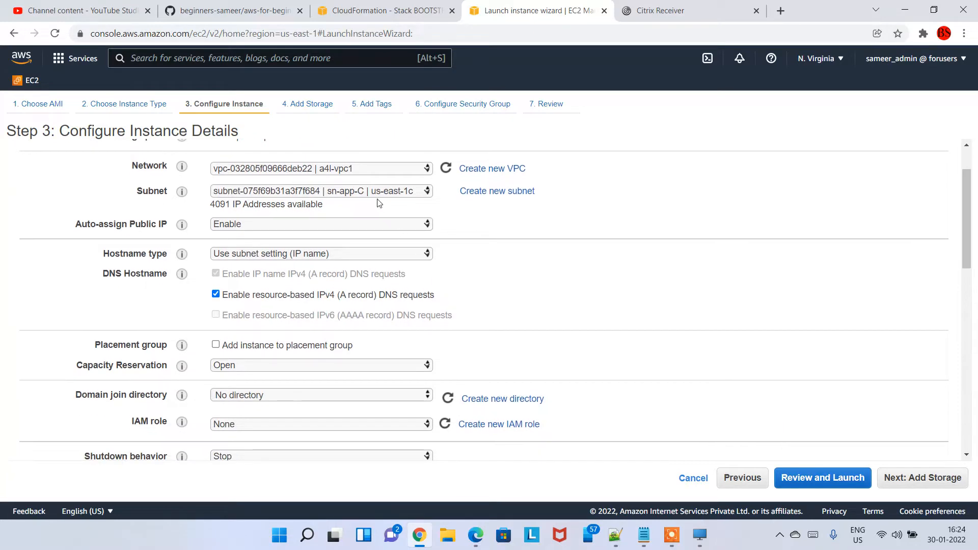
left_click(351, 192)
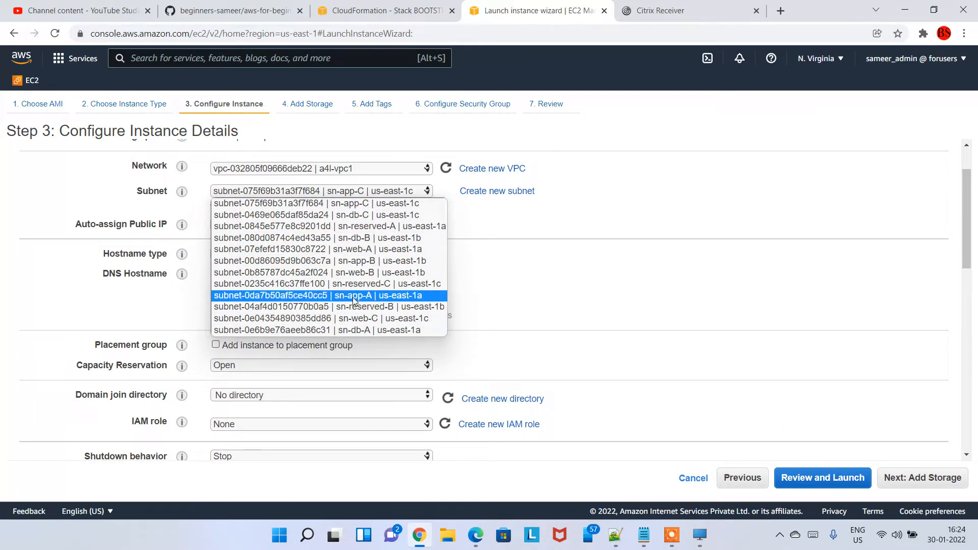
left_click(363, 250)
scroll(654, 256, "down", 2)
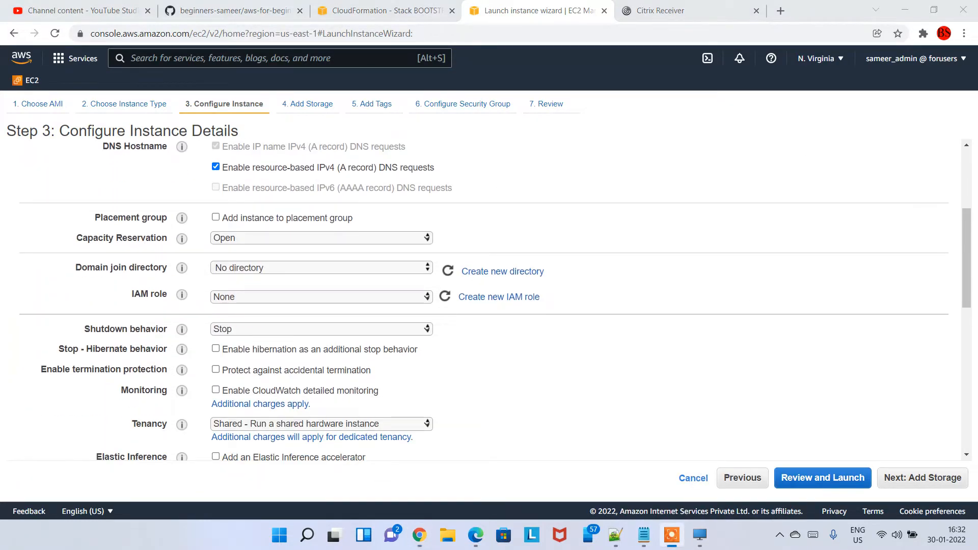
Recheck the instance's network against the stack's VPC resource, and review the chosen subnet and public IP setting
scroll(581, 238, "up", 3)
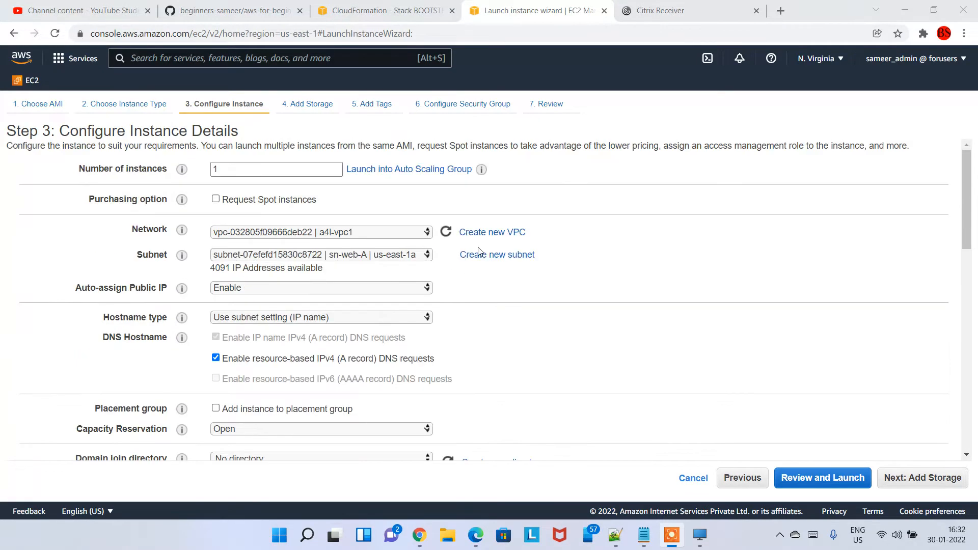
left_click(341, 238)
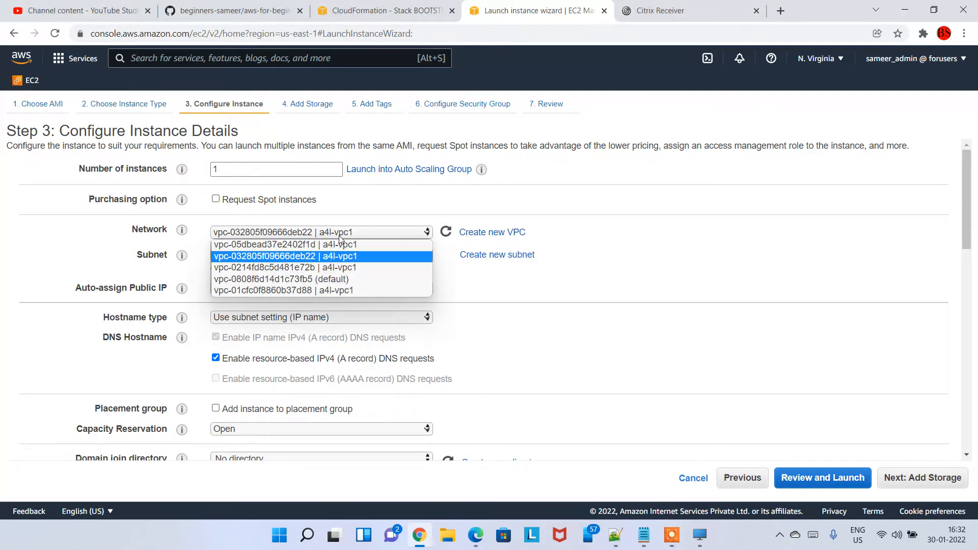
left_click(308, 263)
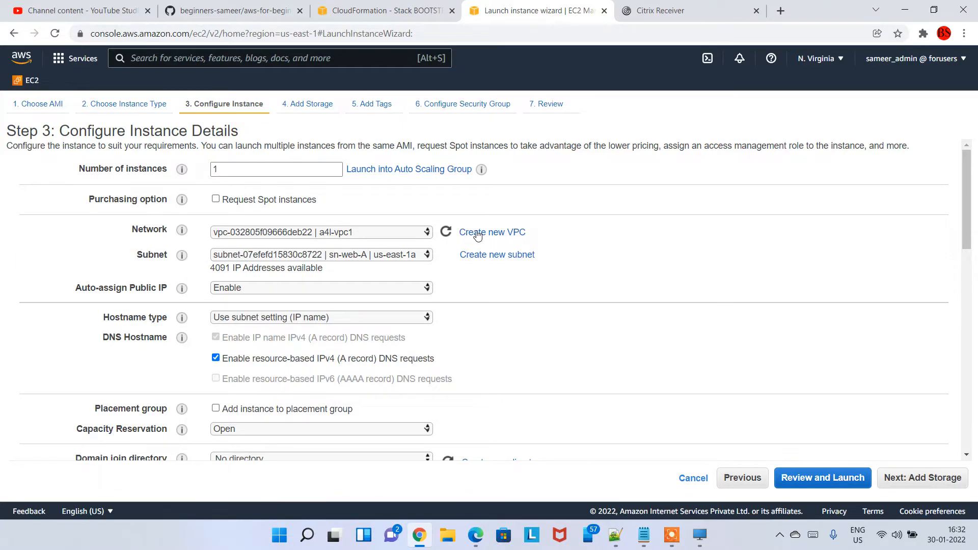
left_click(357, 4)
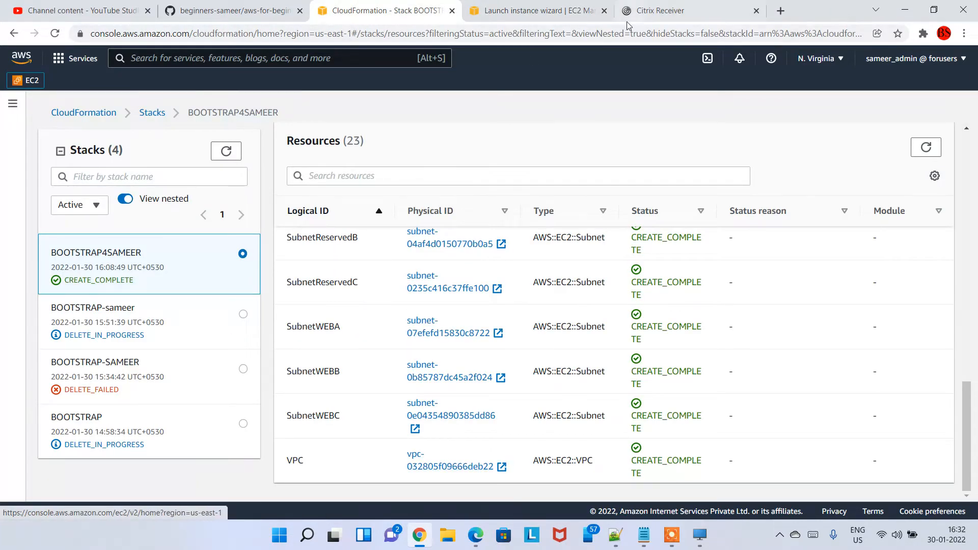
left_click(535, 10)
left_click(357, 256)
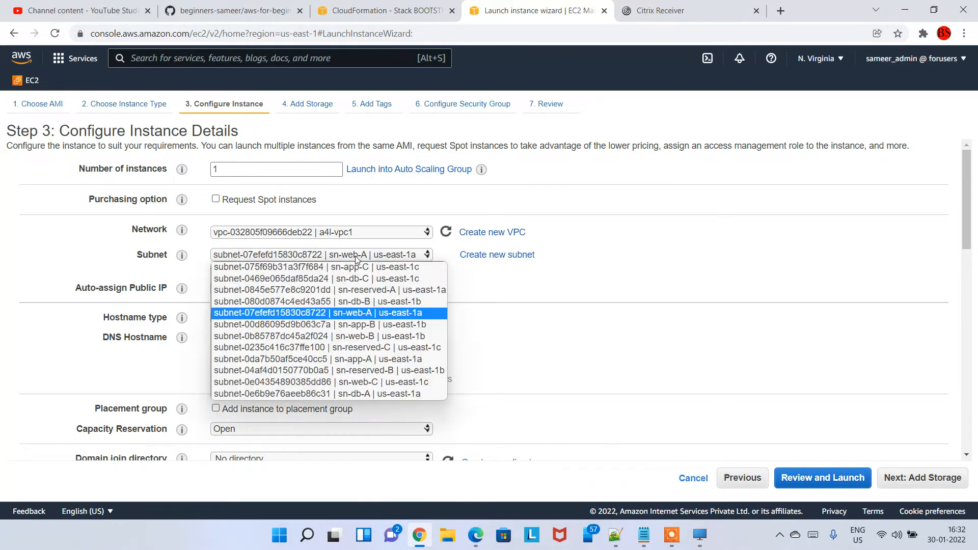
left_click(371, 314)
scroll(410, 281, "down", 1)
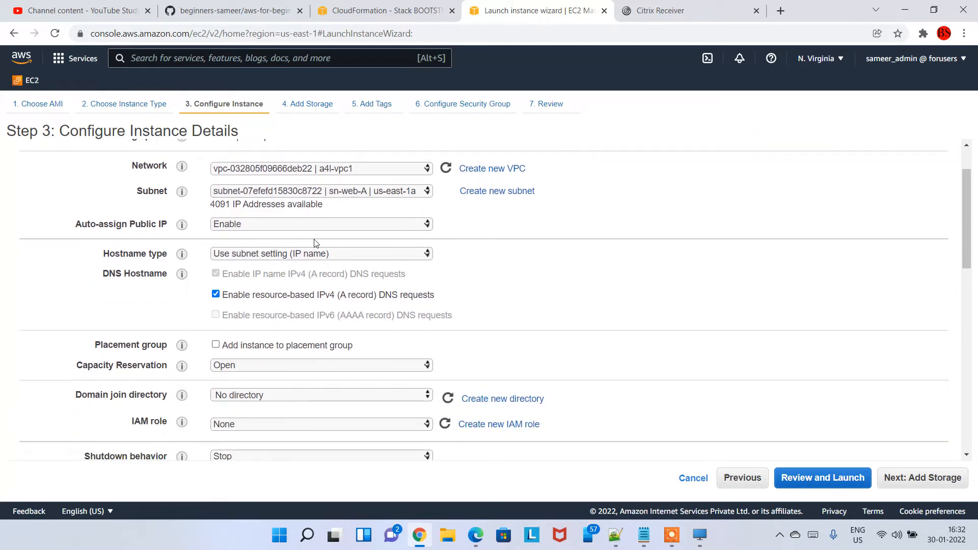
left_click(256, 225)
left_click(246, 229)
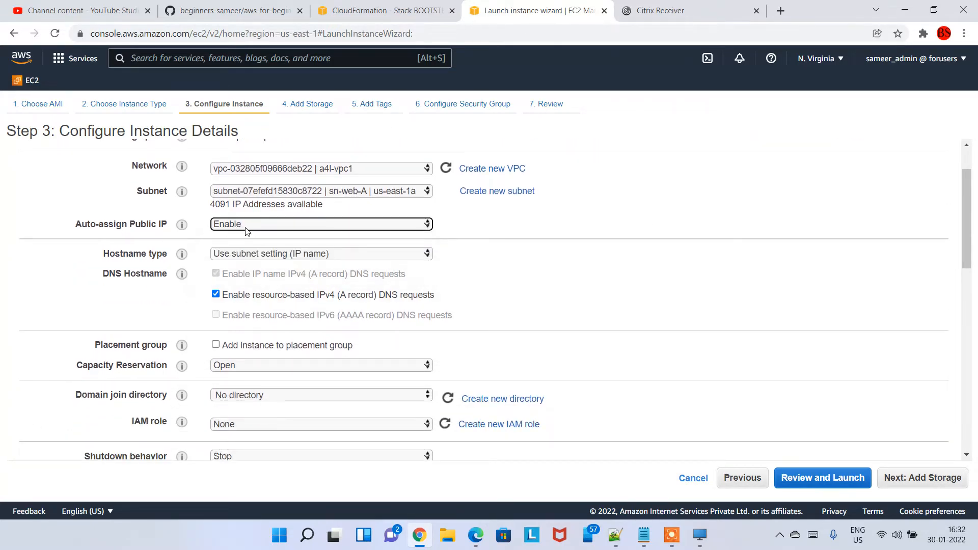
Copy the bootstrapping script in Notepad++ from "#!/bin/bash -xe" through "update-motd" and paste it as text into the instance's user data
scroll(343, 346, "down", 10)
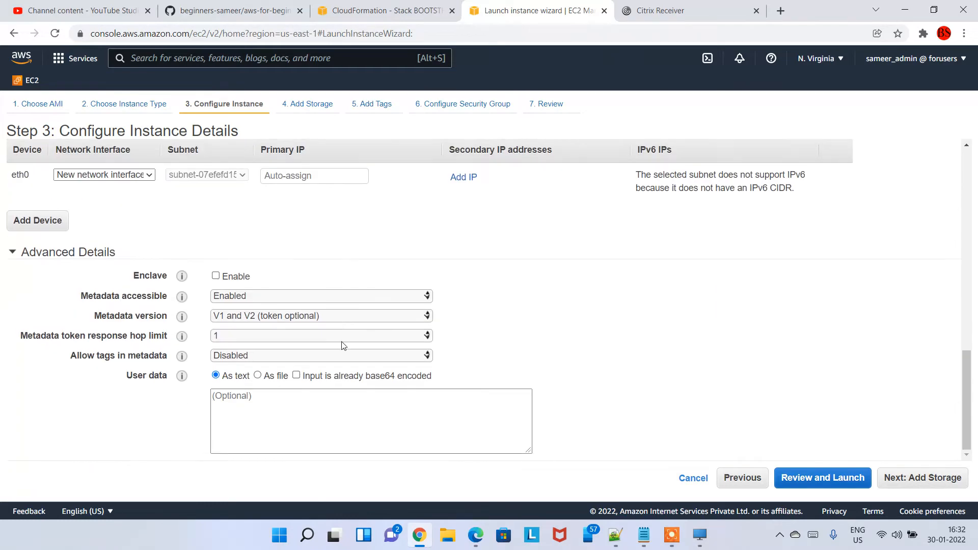
left_click(319, 415)
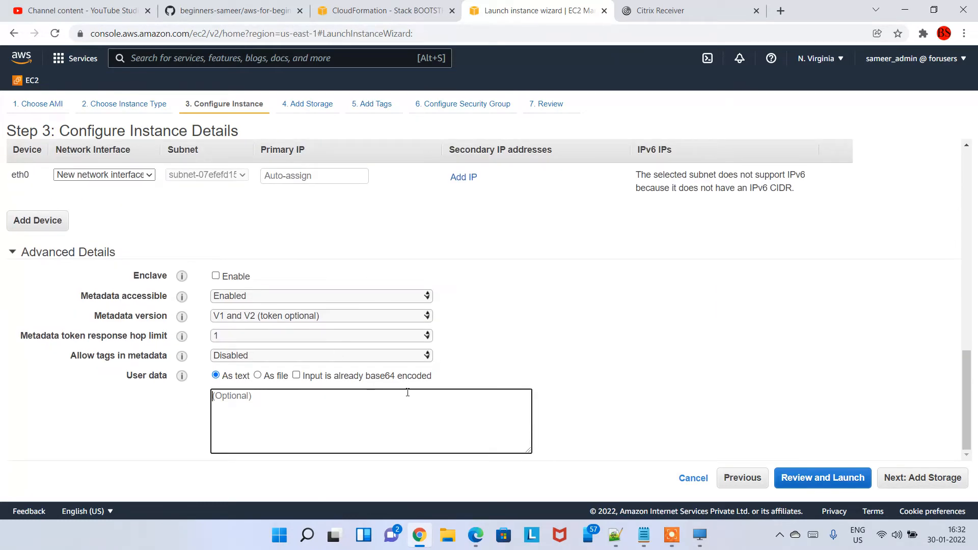
left_click(616, 535)
left_click(337, 162)
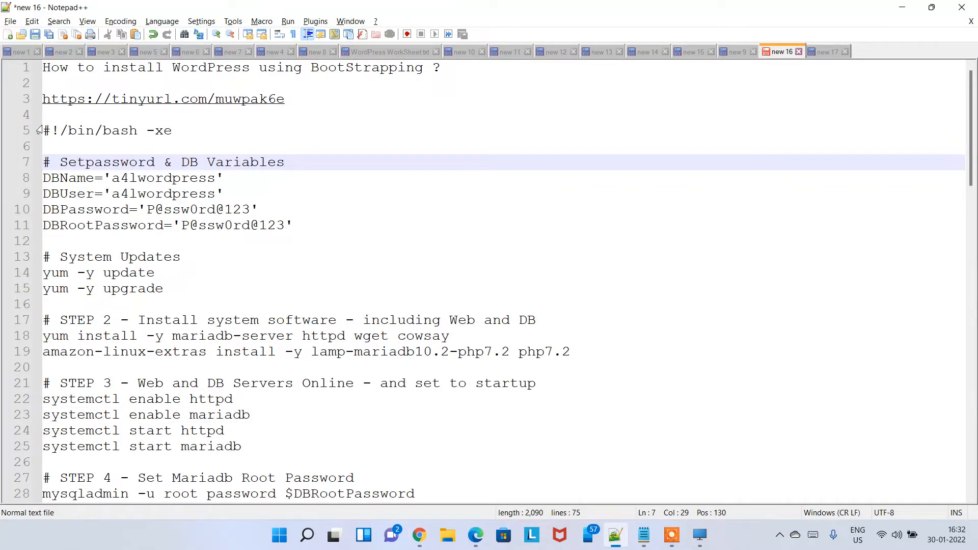
left_click_drag(47, 128, 162, 261)
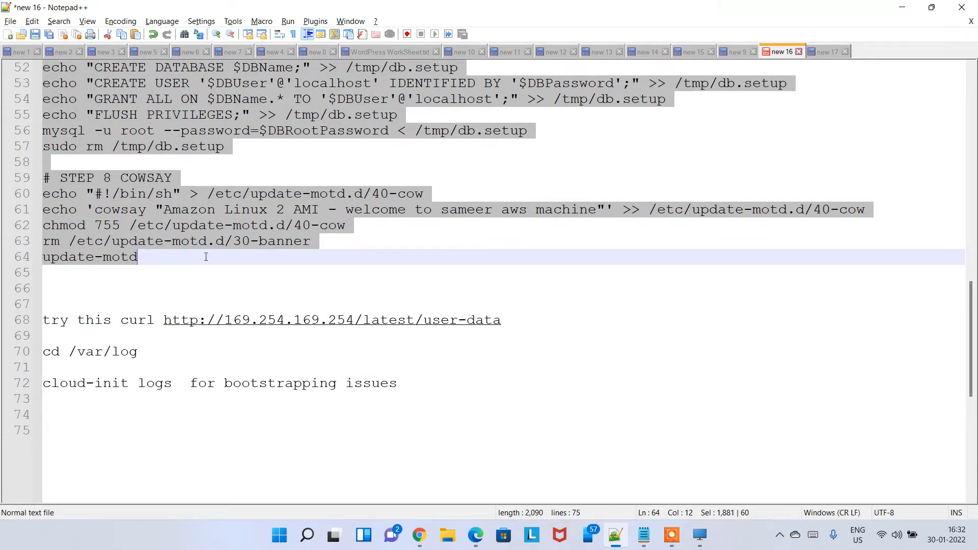
key("ctrl+c")
key("alt+Tab")
key("ctrl+v")
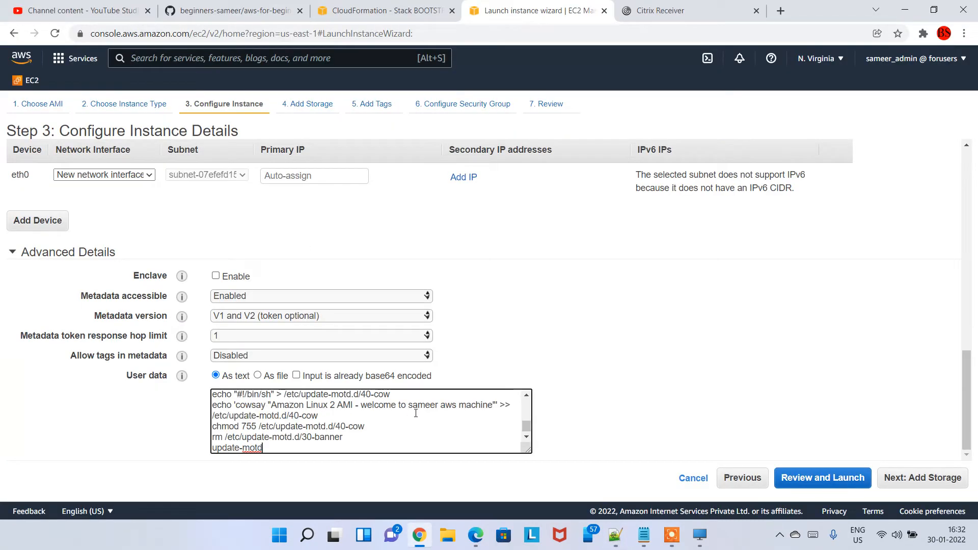
Accept the instance details and the default 8 GiB root storage, and continue to the tags
scroll(416, 413, "up", 15)
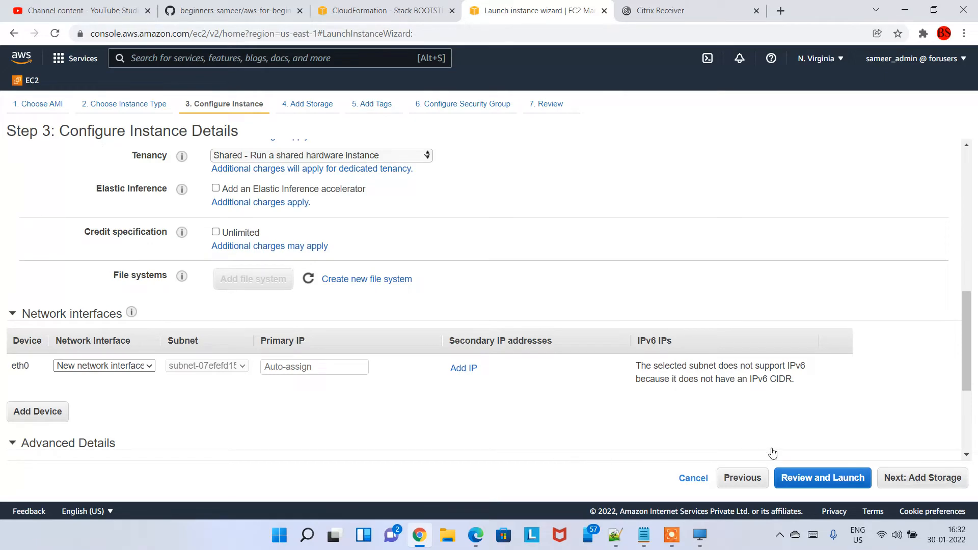
scroll(773, 453, "down", 4)
left_click(922, 477)
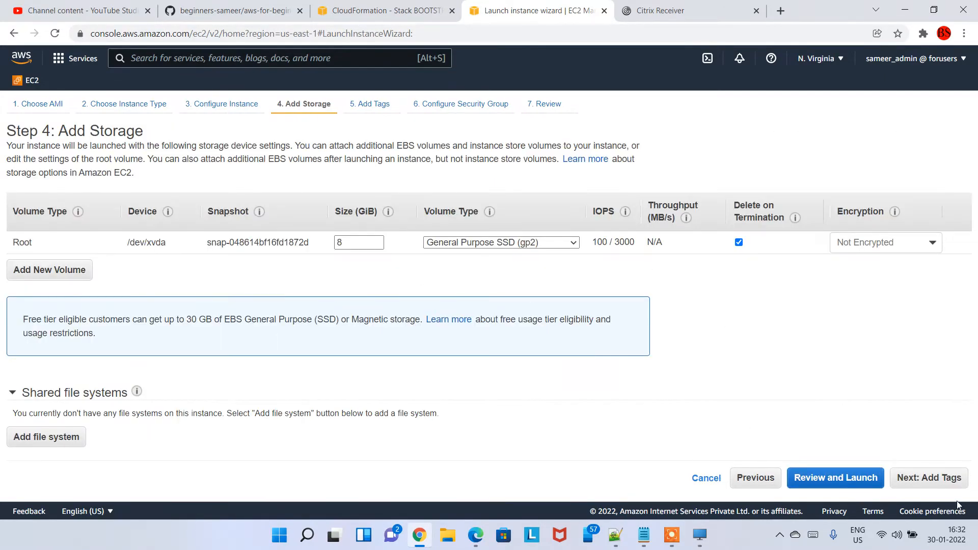
left_click(952, 482)
Add a tag with key Name and, as its value, the owner's first name followed by "WordPress Auto BootScript"
left_click(26, 317)
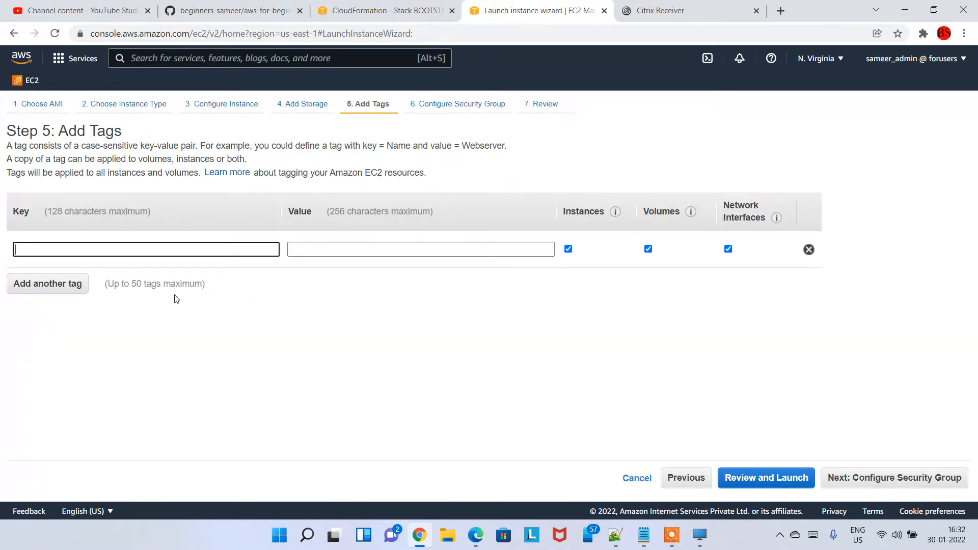
type("Name")
key("Tab")
type("SAmeer")
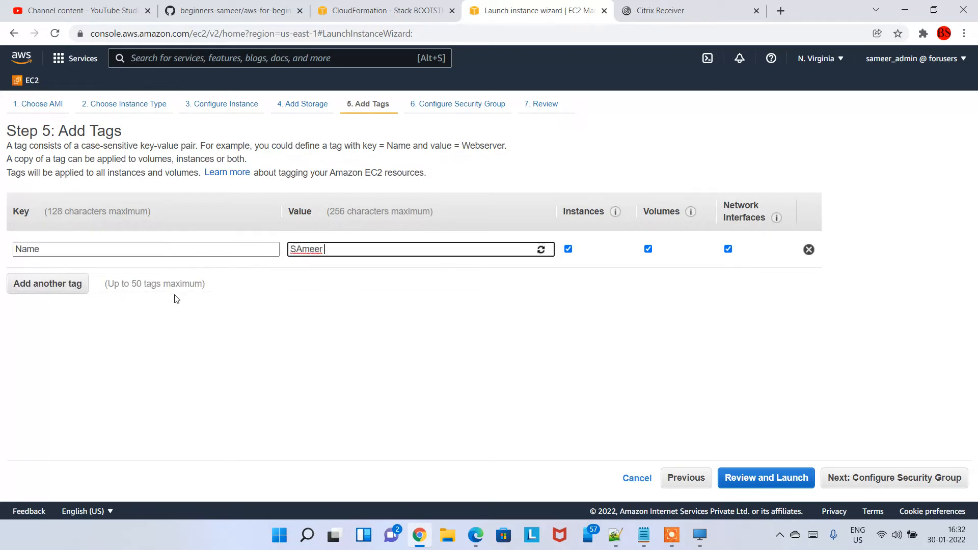
key("BackSpace")
key("BackSpace")
key("BackSpace")
key("BackSpace")
key("BackSpace")
key("BackSpace")
type("ameer WordPress ")
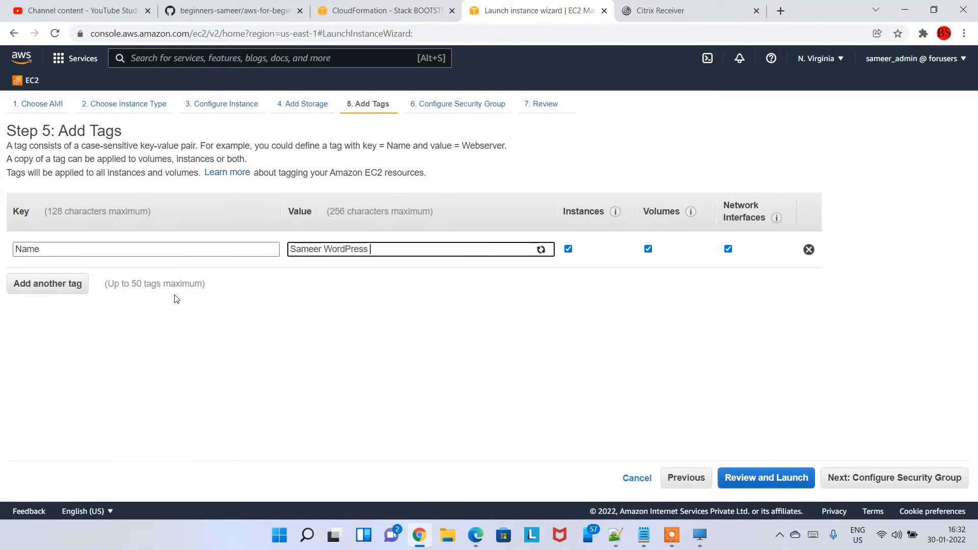
type("Auto BootScript")
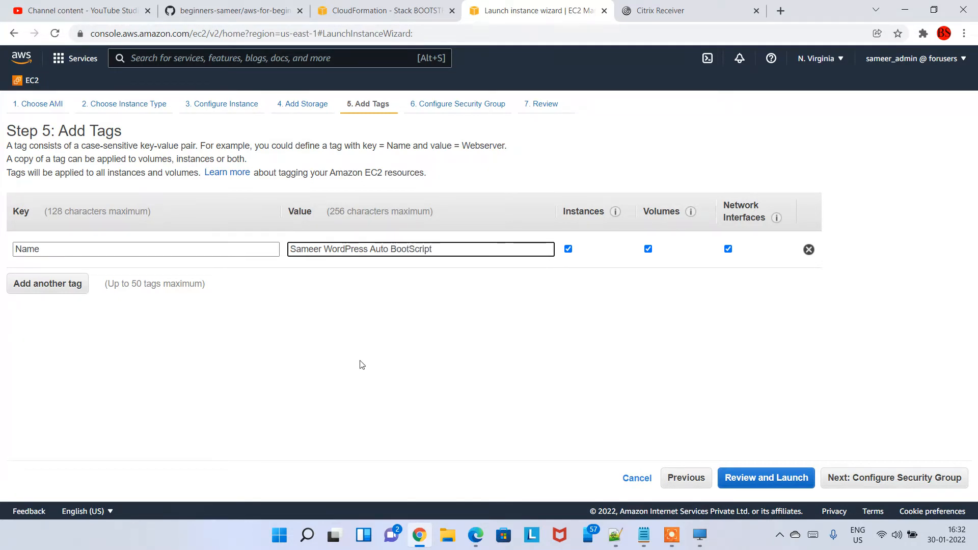
Assign the existing InstanceSecurityGroup created by the CloudFormation stack to the instance, and continue to the launch review
left_click(696, 374)
left_click(884, 474)
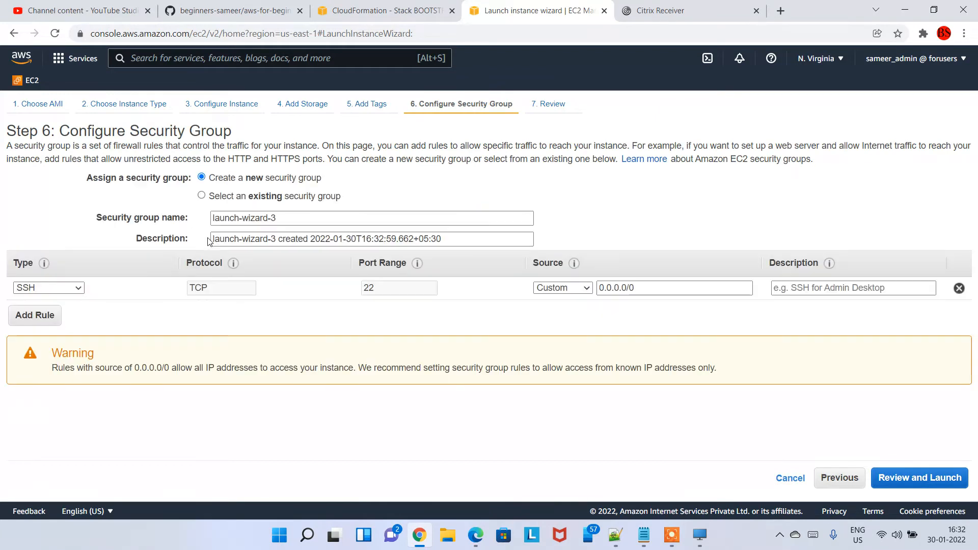
left_click(268, 196)
left_click(304, 250)
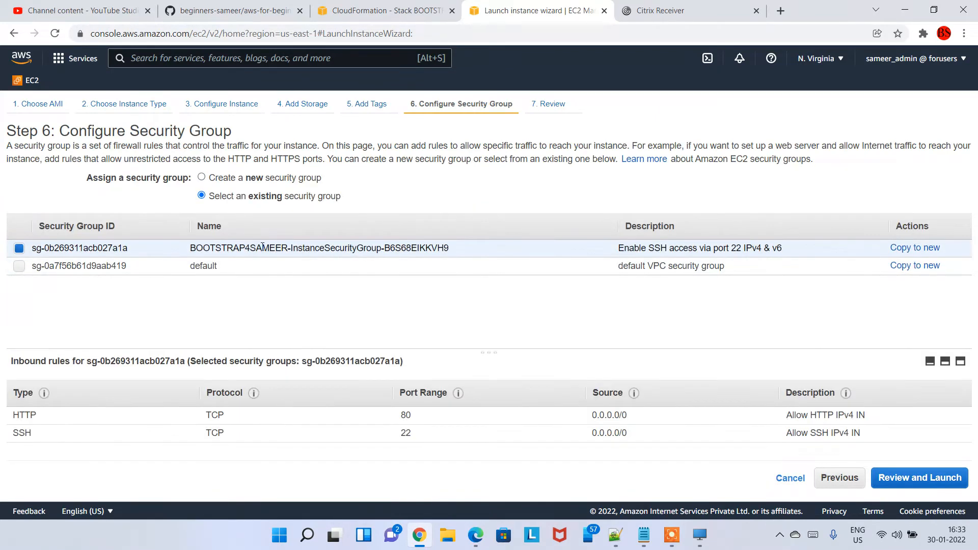
left_click(911, 483)
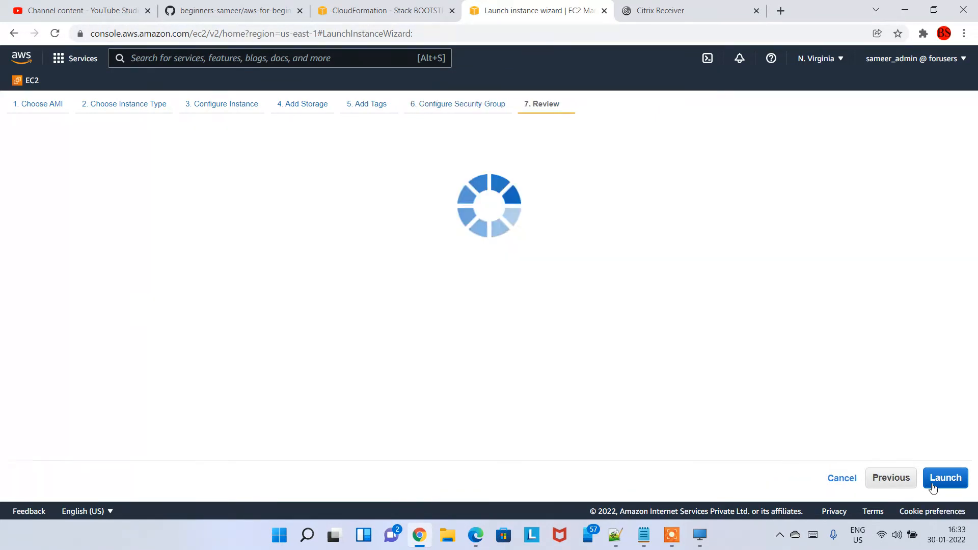
Launch the instance without a key pair, acknowledging the connection limitation
left_click(937, 481)
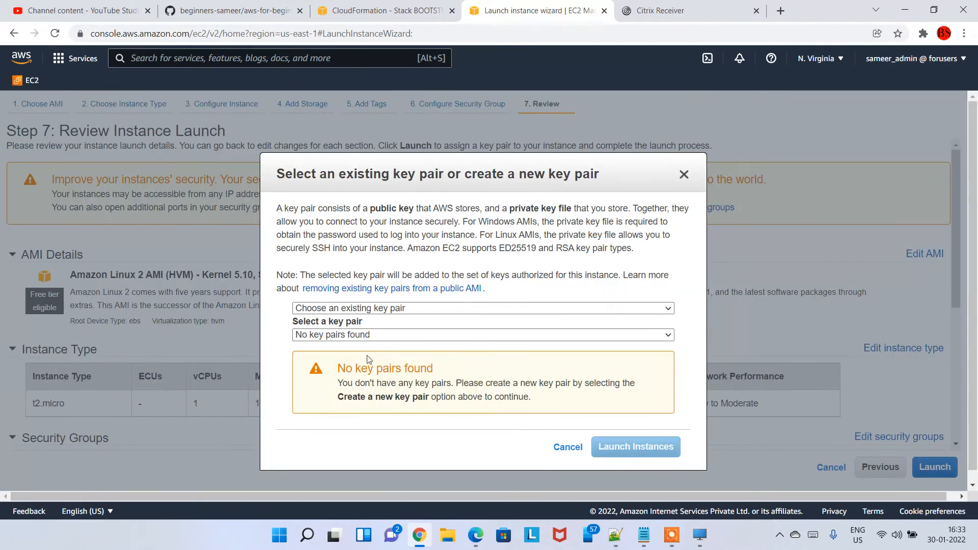
left_click(402, 308)
left_click(424, 342)
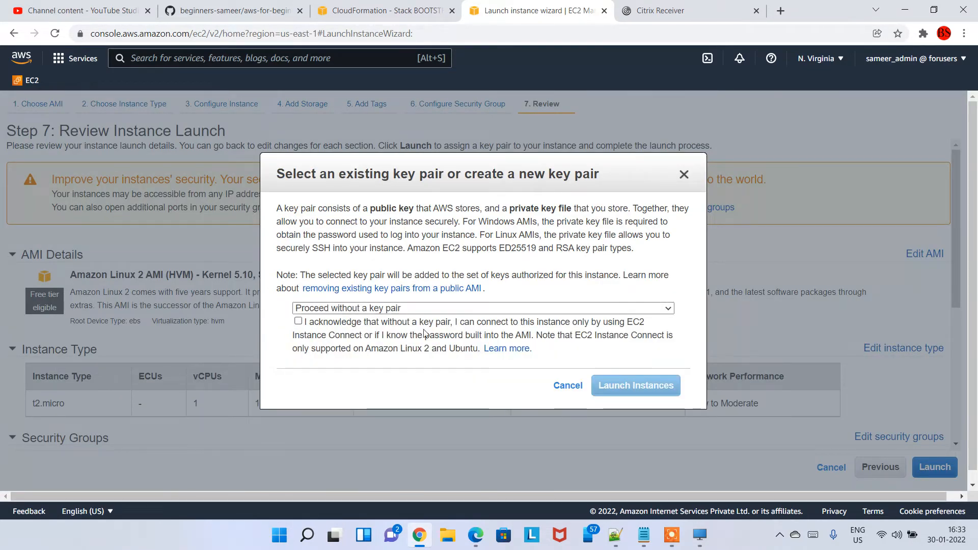
left_click(298, 321)
left_click(624, 386)
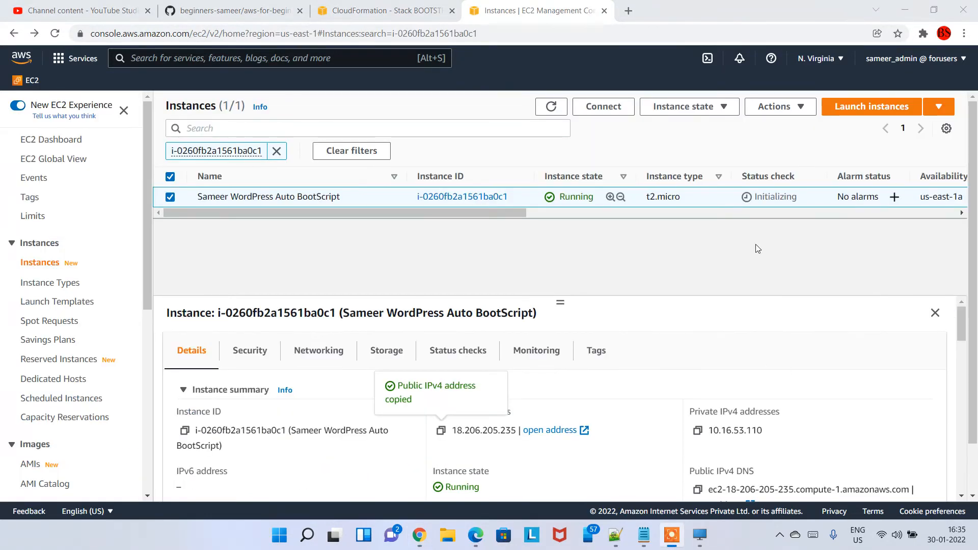
Check the new instance's state and status check, and connect to it through EC2 Instance Connect
left_click_drag(570, 197, 596, 197)
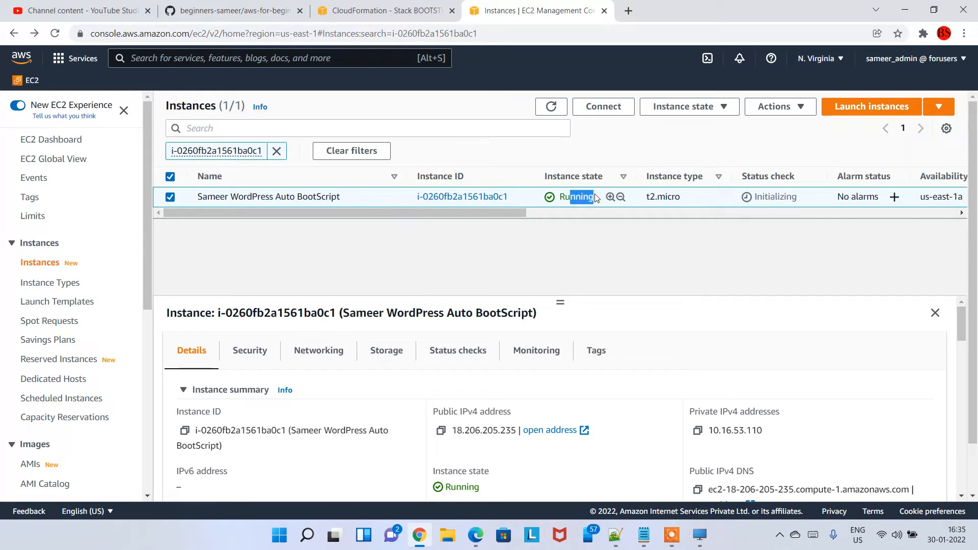
left_click_drag(764, 197, 792, 196)
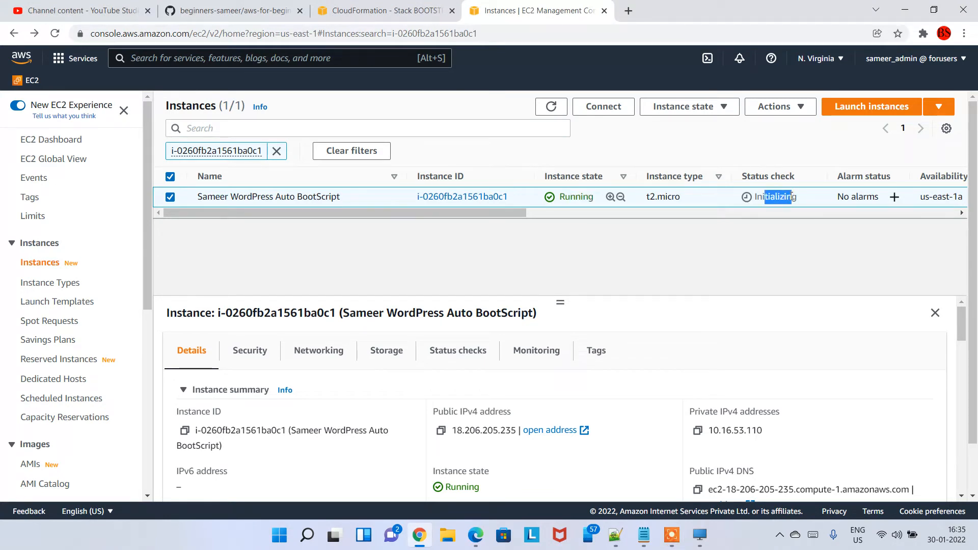
left_click(727, 273)
left_click(594, 110)
left_click(531, 492)
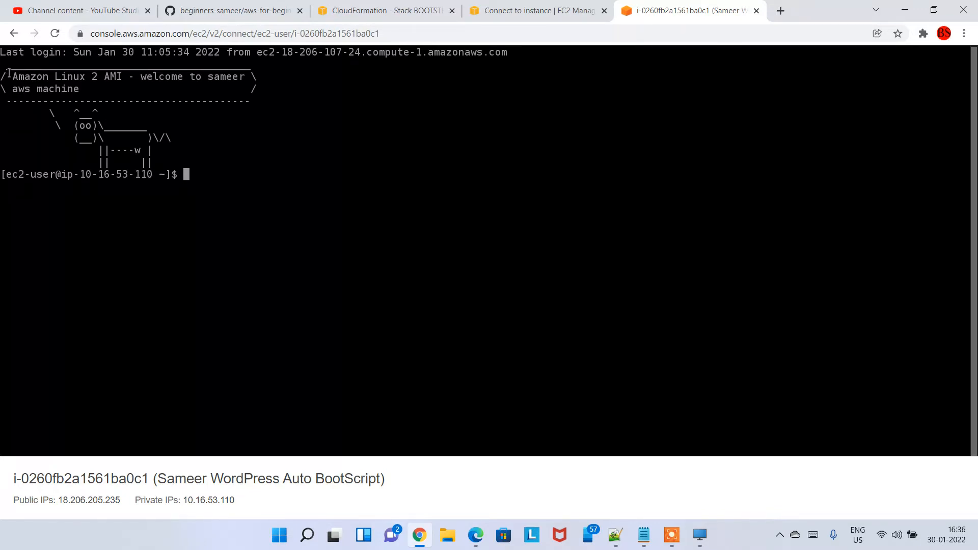
Examine the custom cowsay welcome banner in the instance's terminal
left_click_drag(10, 74, 128, 88)
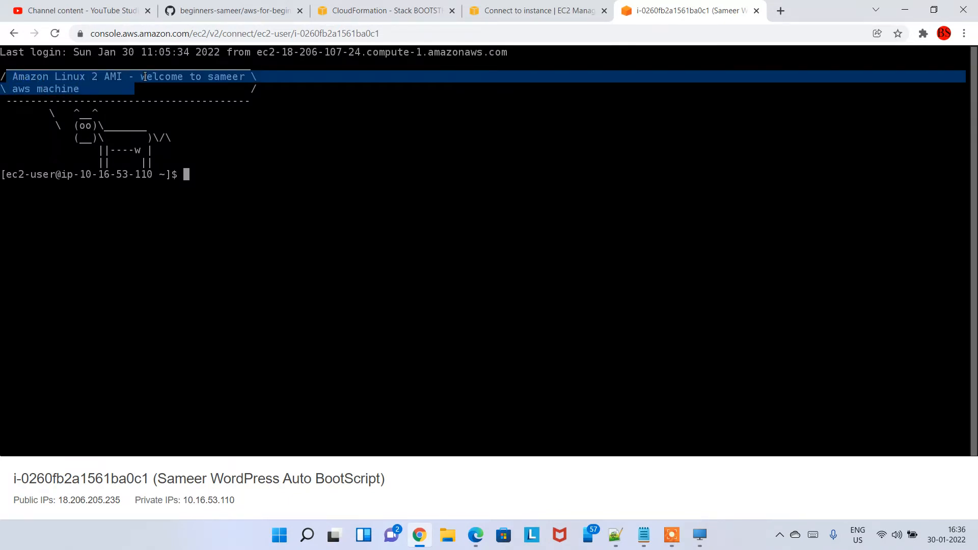
left_click_drag(146, 77, 184, 99)
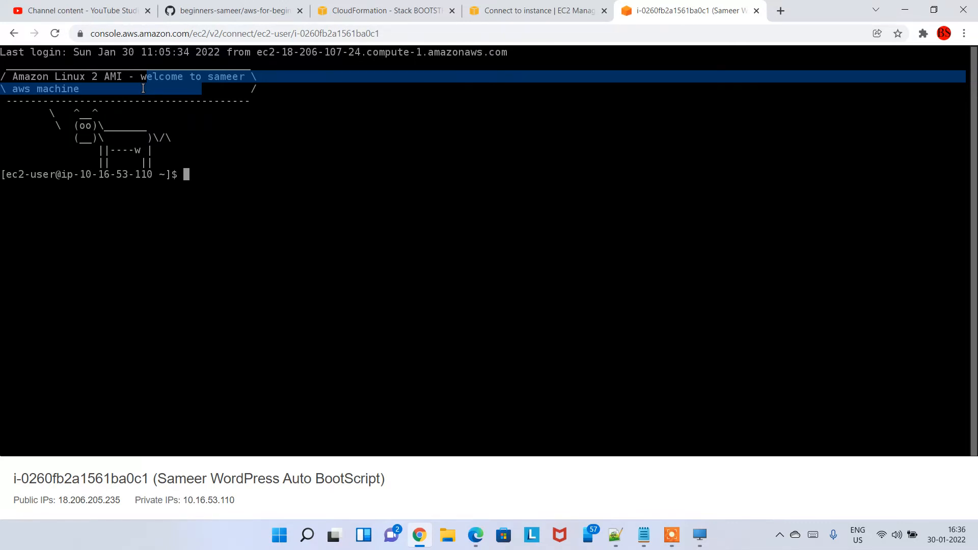
left_click_drag(122, 91, 124, 77)
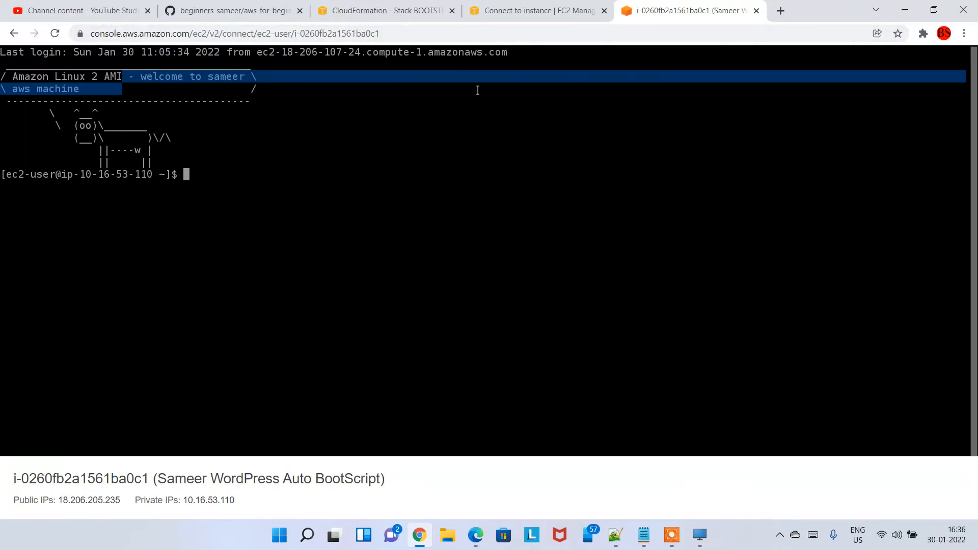
Return to the EC2 instances list, select the WordPress instance and copy its public IPv4 address
left_click(535, 11)
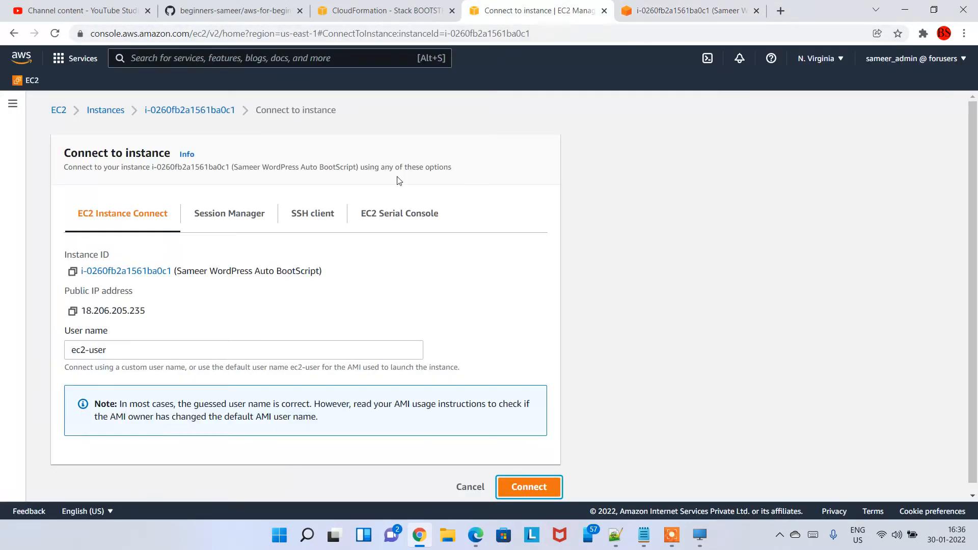
left_click(11, 37)
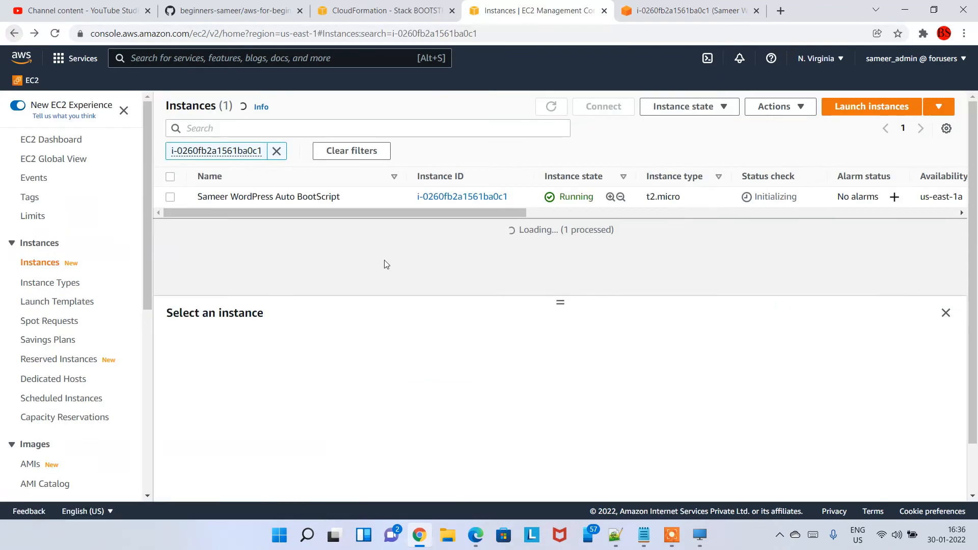
left_click(367, 198)
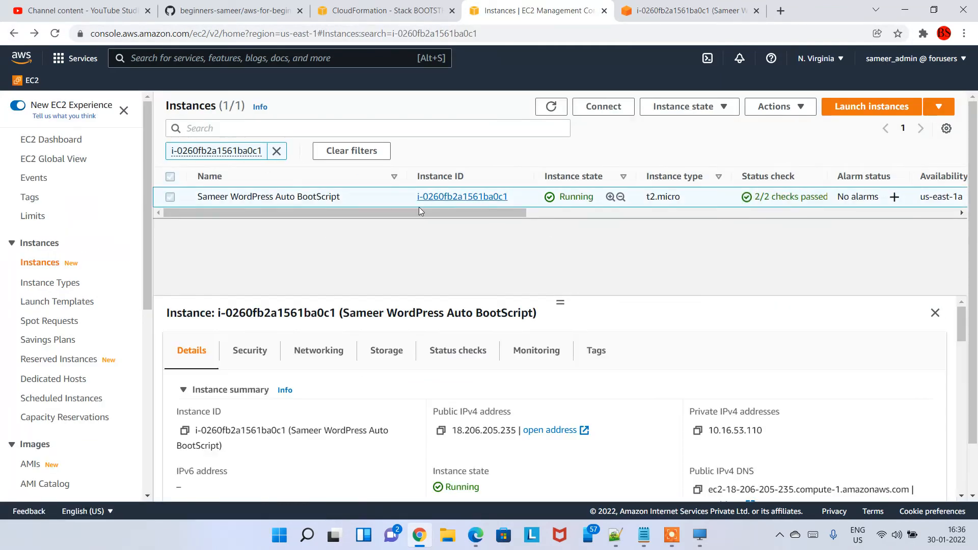
left_click(441, 431)
left_click_drag(563, 462, 570, 437)
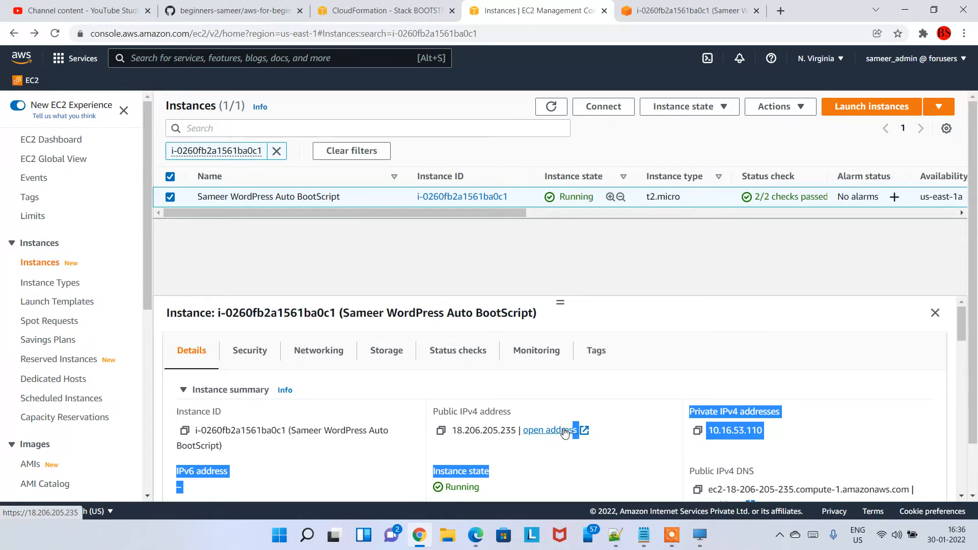
left_click_drag(511, 457, 505, 455)
left_click(441, 431)
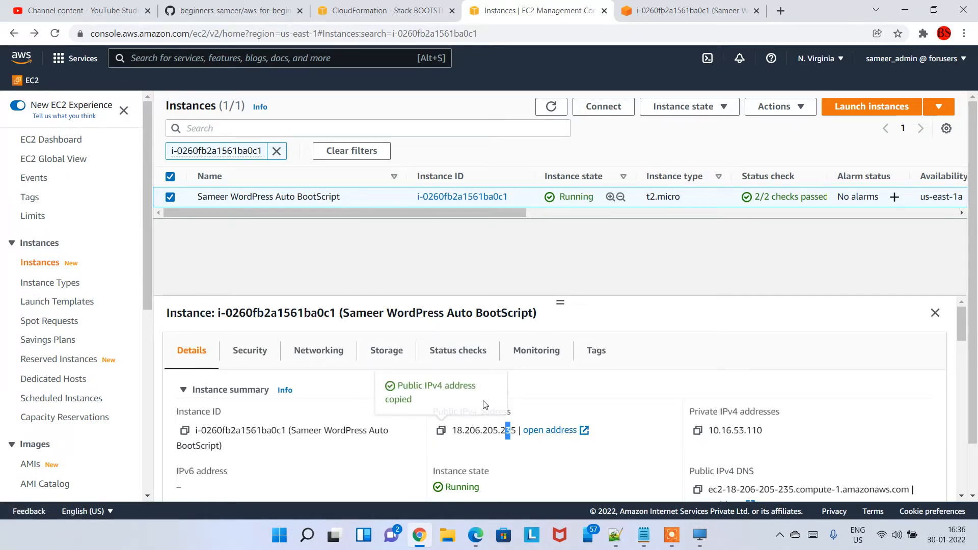
left_click(784, 14)
type("ht")
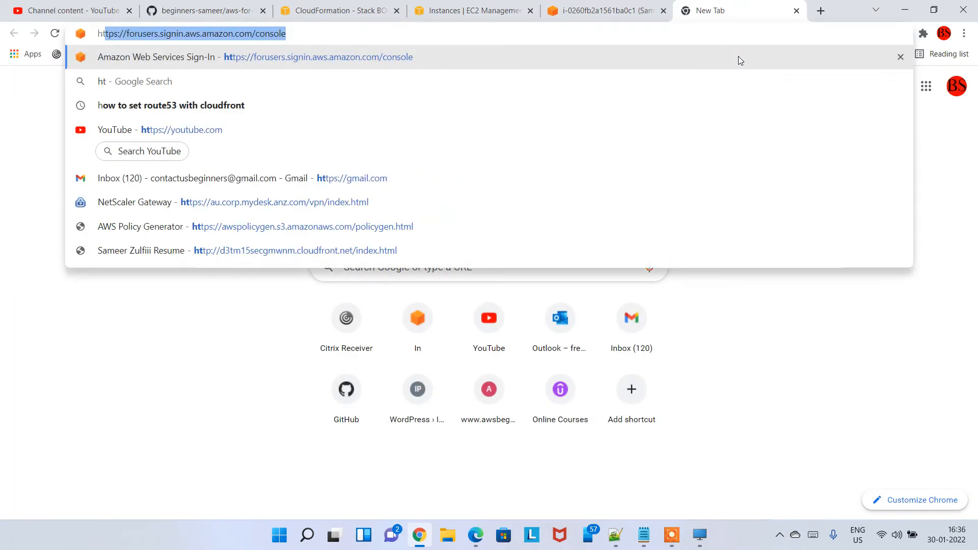
type("tp://")
key("ctrl+v")
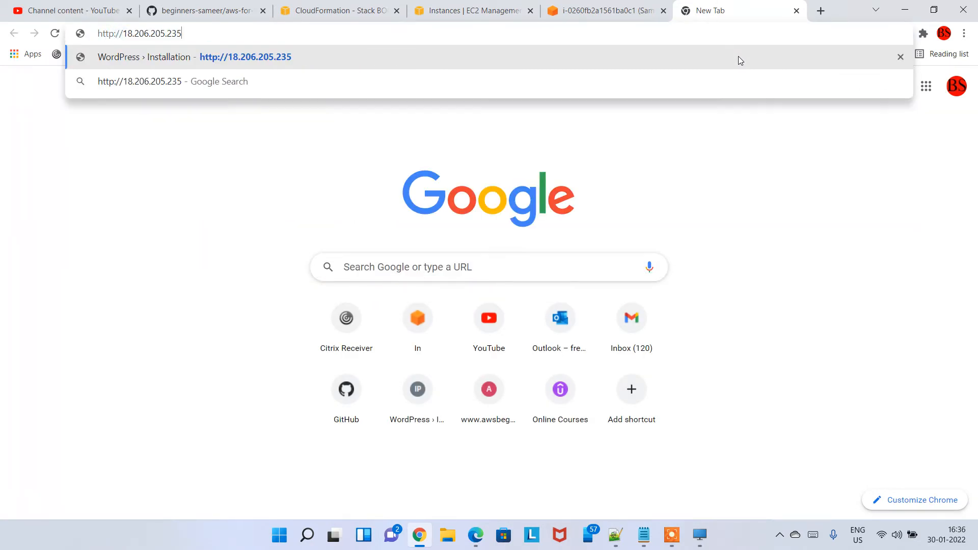
key("Return")
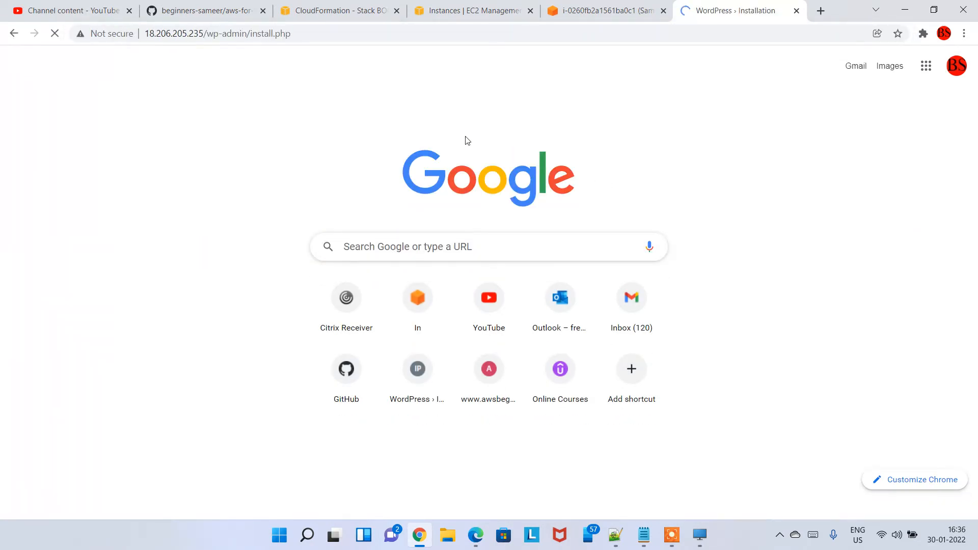
scroll(452, 274, "down", 2)
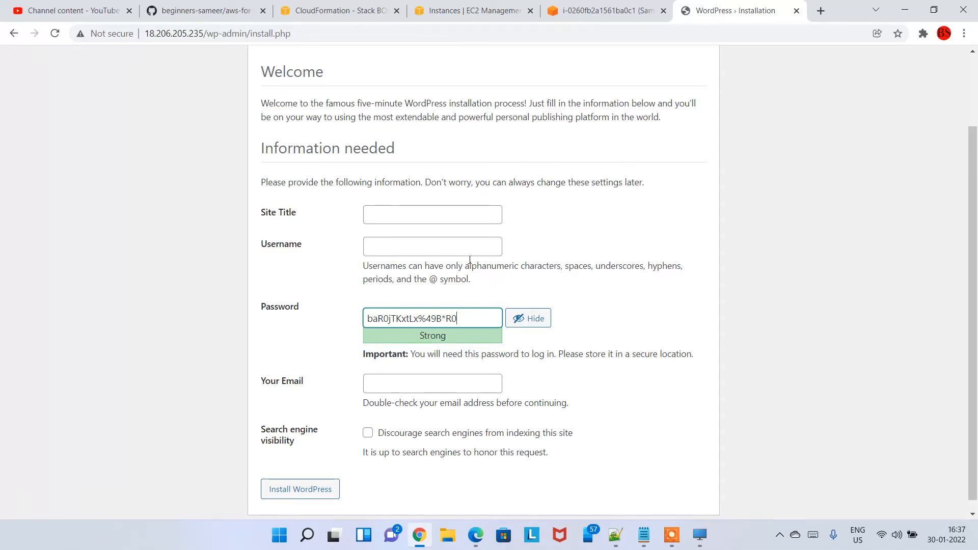
scroll(470, 260, "up", 1)
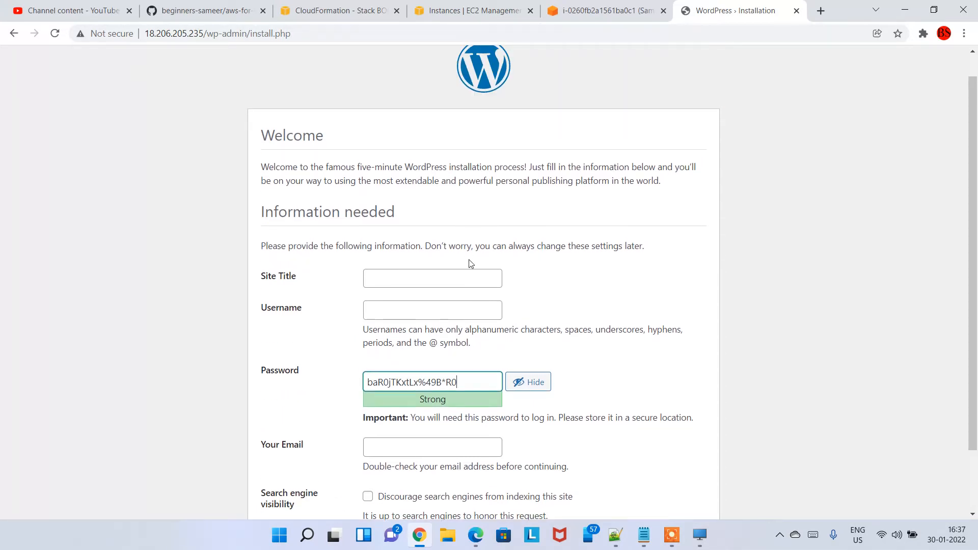
Review the bootstrapping script in Notepad++ from "#!/bin/bash -xe" through the database commands, and compare it with the WordPress installation page
left_click(615, 535)
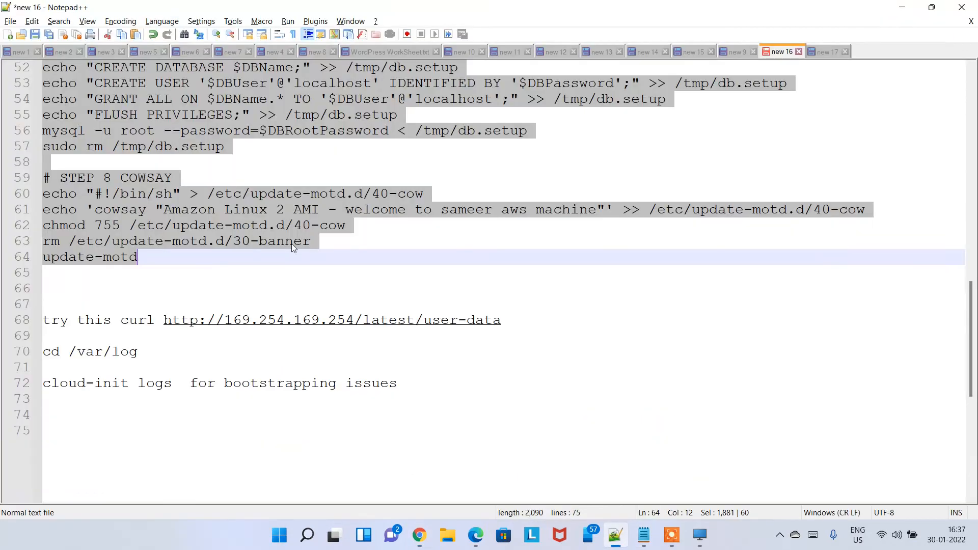
scroll(410, 246, "up", 17)
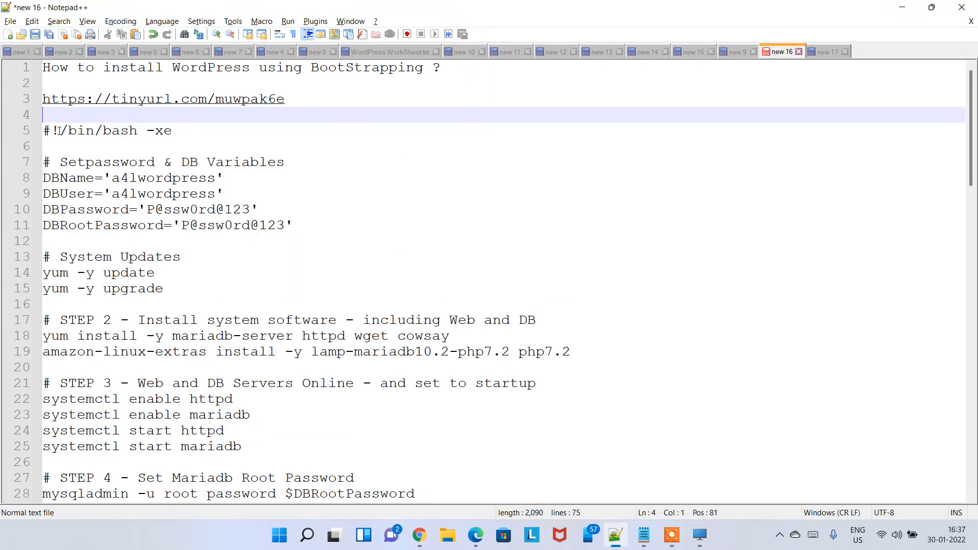
left_click(39, 131)
left_click_drag(51, 131, 236, 435)
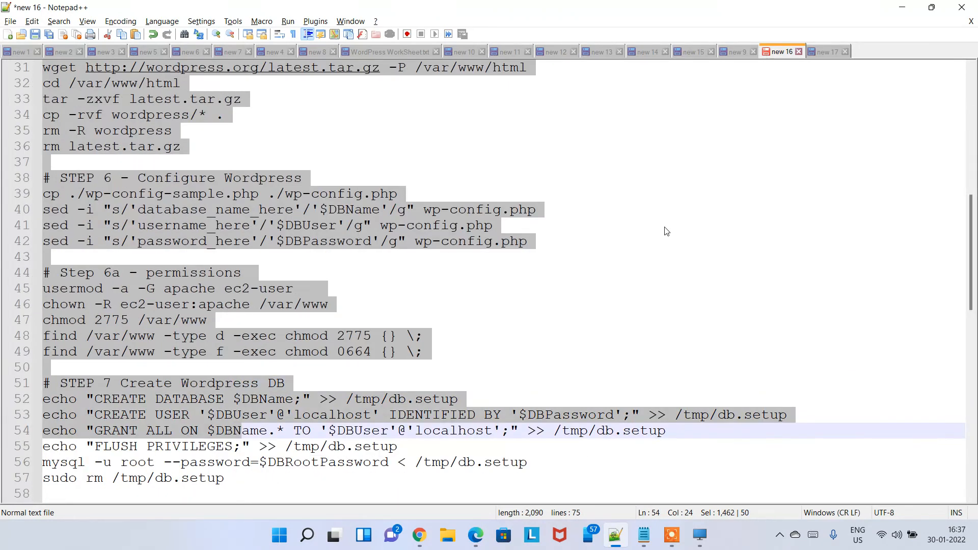
key("alt+Tab")
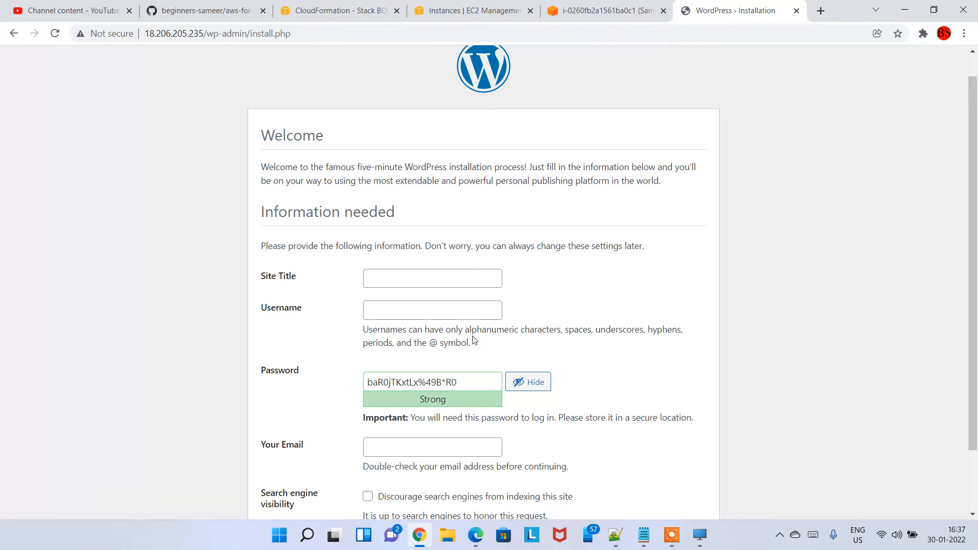
scroll(490, 379, "down", 2)
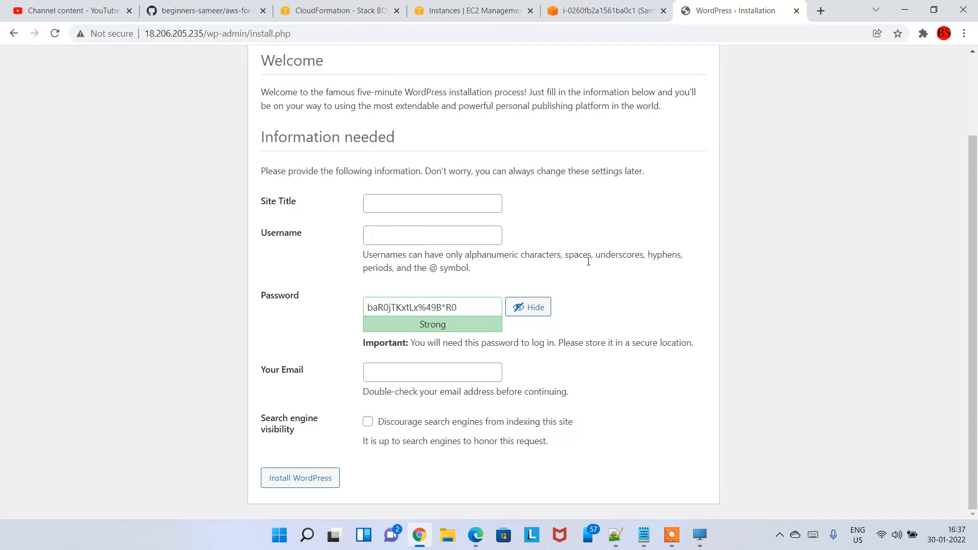
Go back to the EC2 instances list and look through the WordPress instance's available settings
left_click(620, 7)
left_click(461, 10)
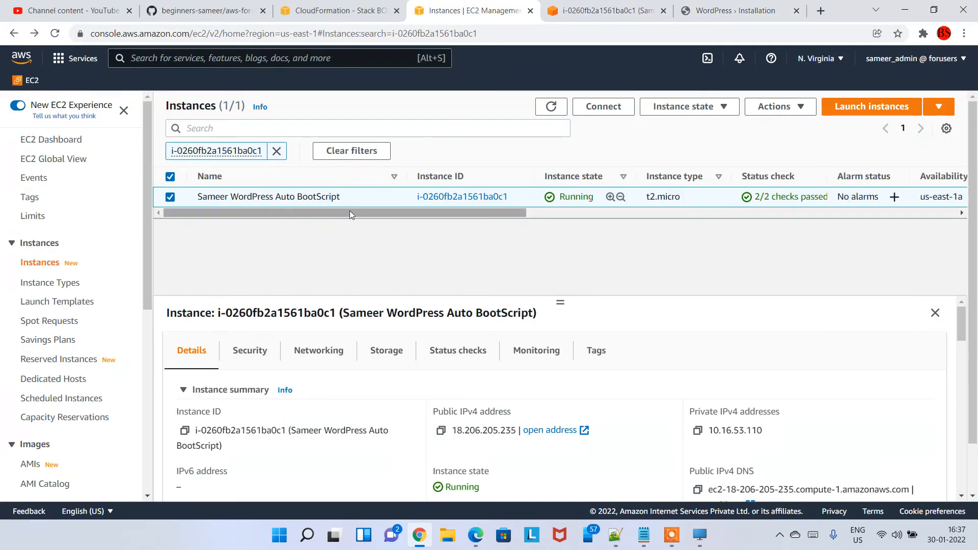
right_click(362, 201)
mouse_move(407, 351)
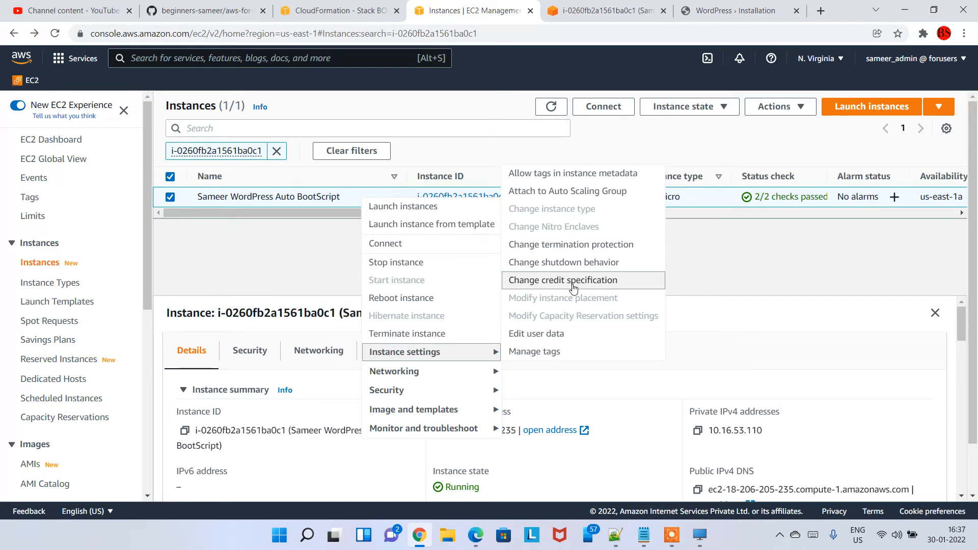
left_click(304, 261)
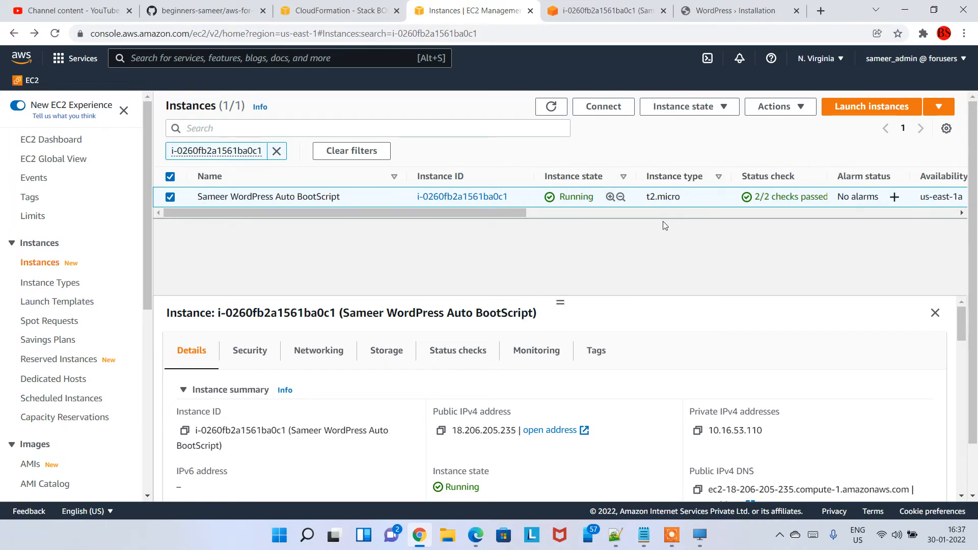
Recheck the beginning of the bootstrapping script in Notepad++, including its database variables
left_click(615, 535)
scroll(524, 250, "up", 6)
scroll(523, 250, "up", 4)
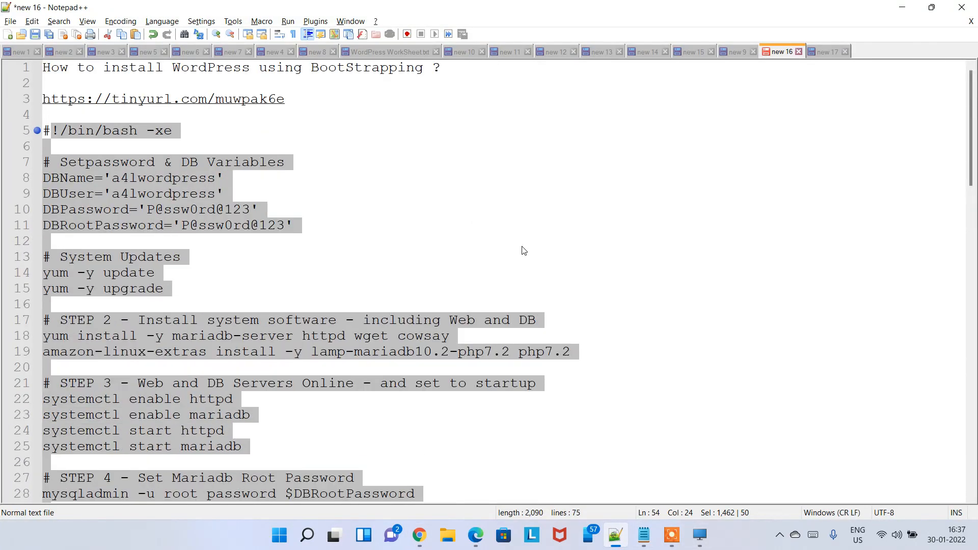
left_click(441, 161)
Switch back to the browser's terminal session for the instance and clear its screen
key("alt+Tab")
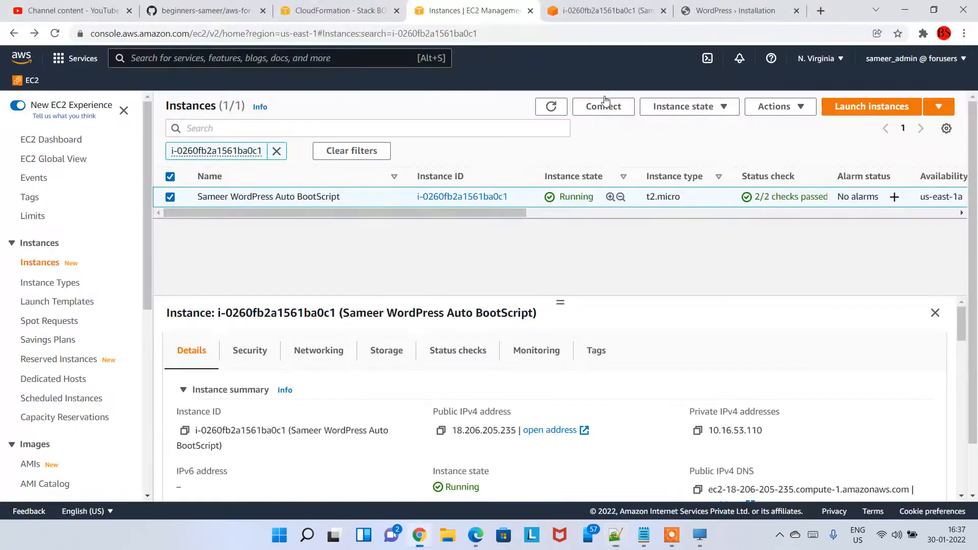
left_click(615, 16)
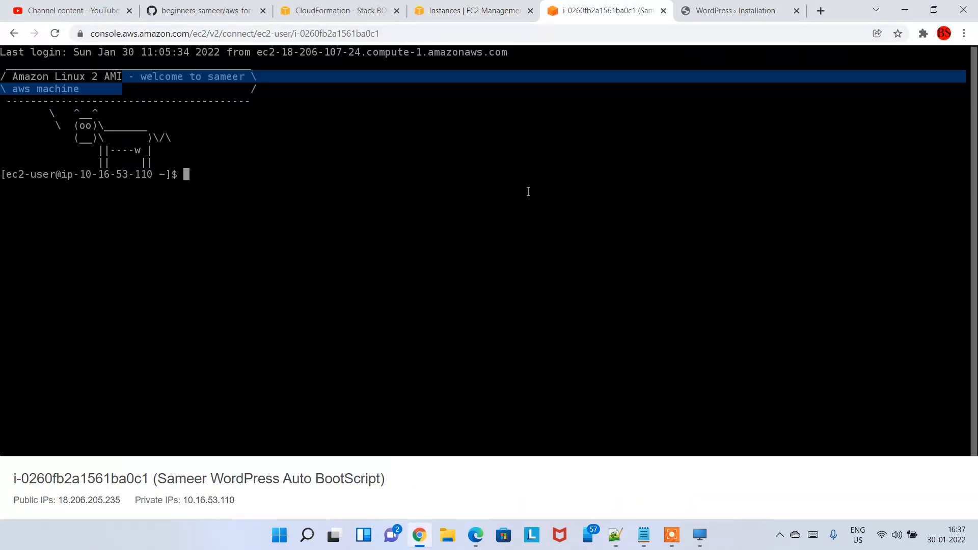
key("ctrl+l")
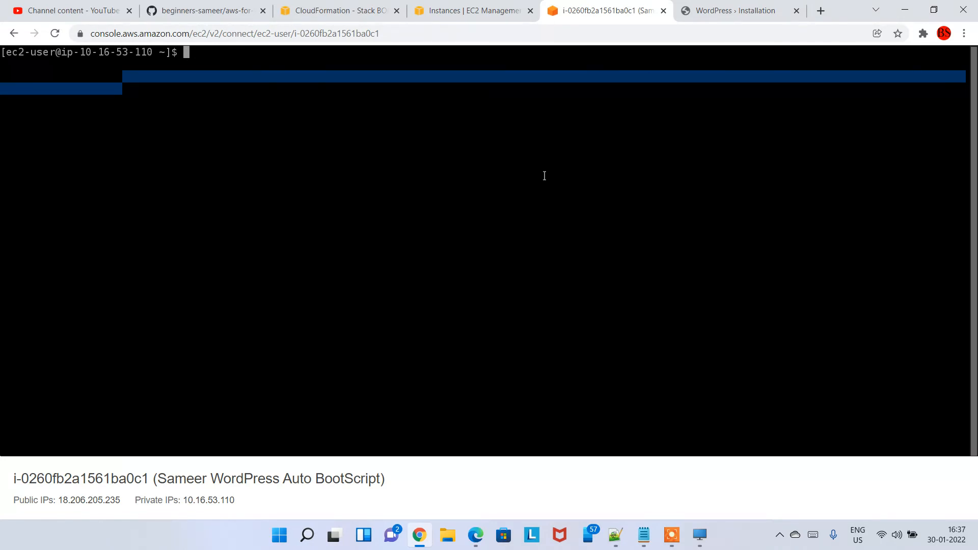
type("cd /var/lo")
key("BackSpace")
key("BackSpace")
key("BackSpace")
key("BackSpace")
key("BackSpace")
key("BackSpace")
key("BackSpace")
key("BackSpace")
key("BackSpace")
key("BackSpace")
type("curl http://")
key("Num_Lock")
type("169.")
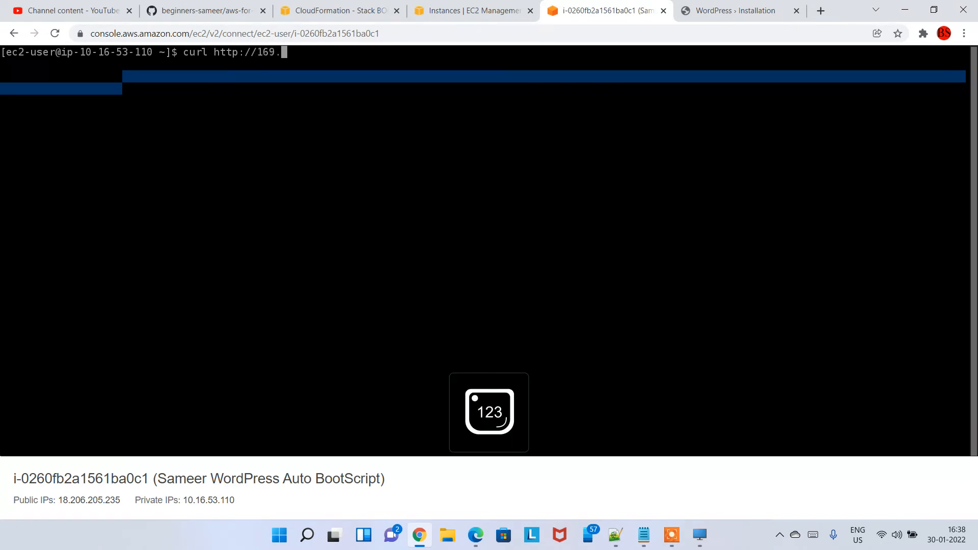
type("254.169")
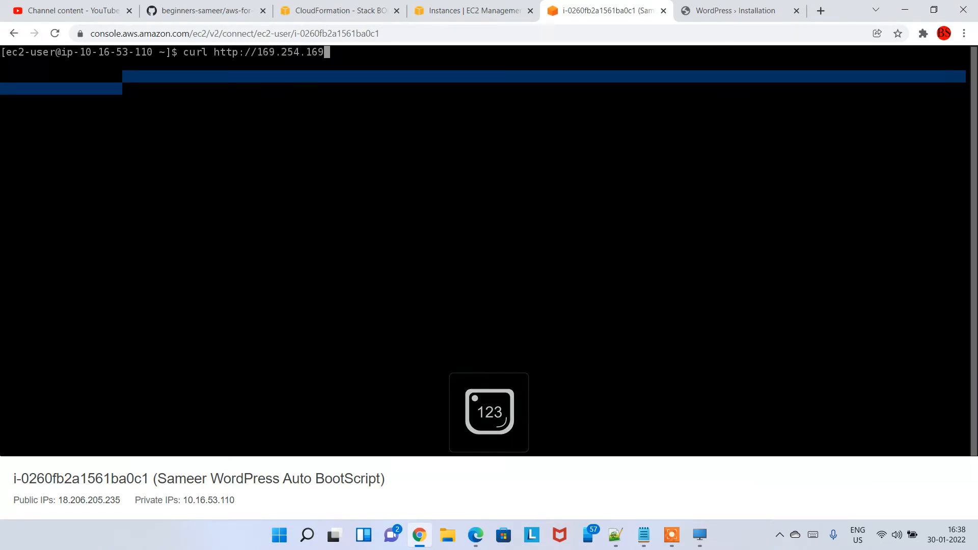
type(".254/latest-")
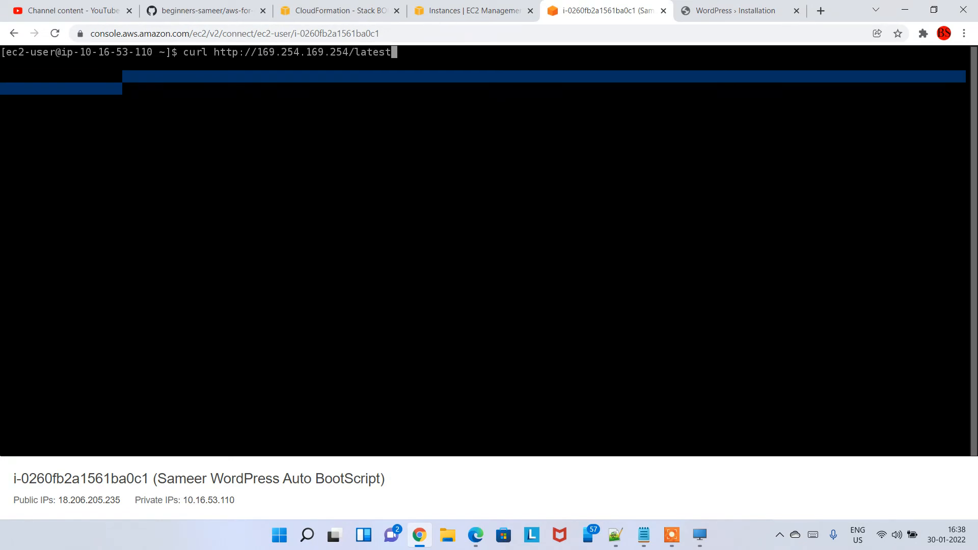
key("BackSpace")
key("BackSpace")
type("t/user-data")
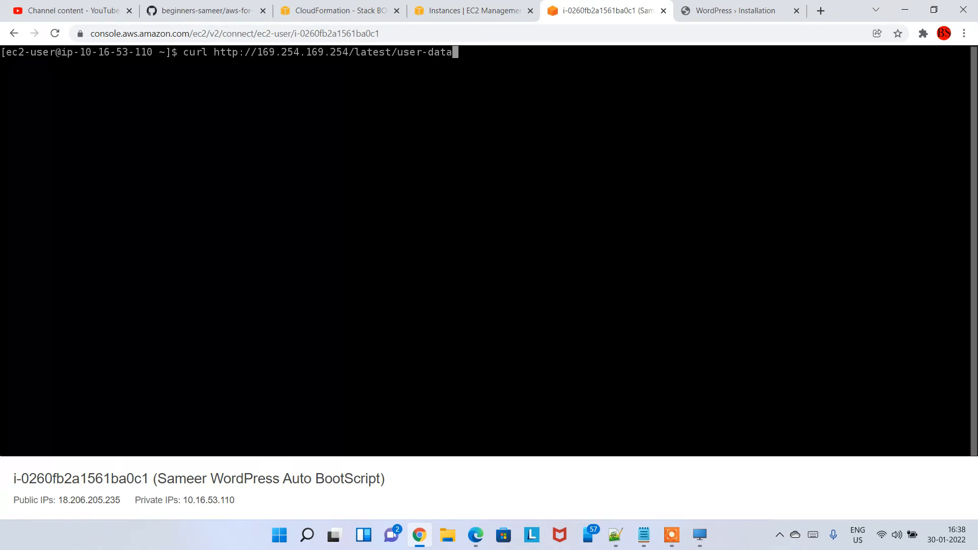
key("Return")
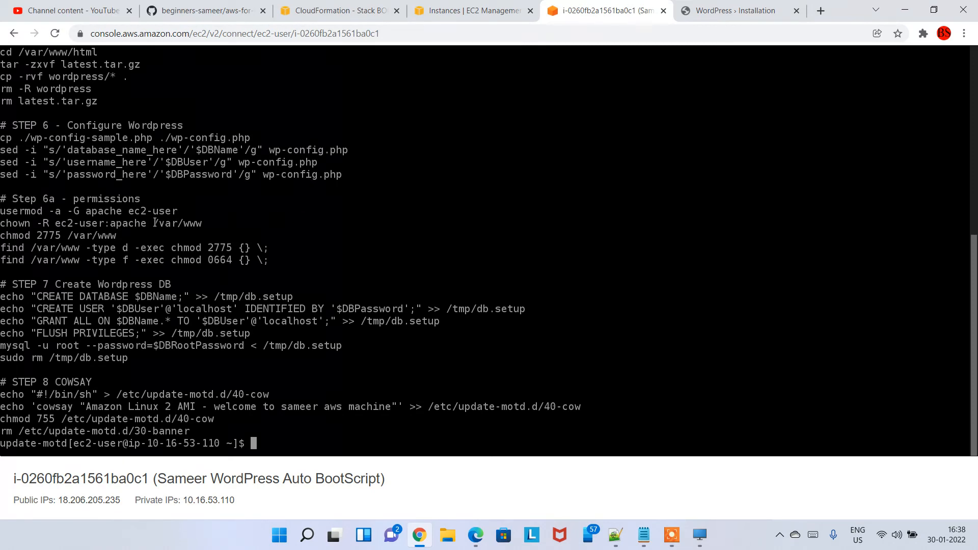
scroll(156, 223, "up", 10)
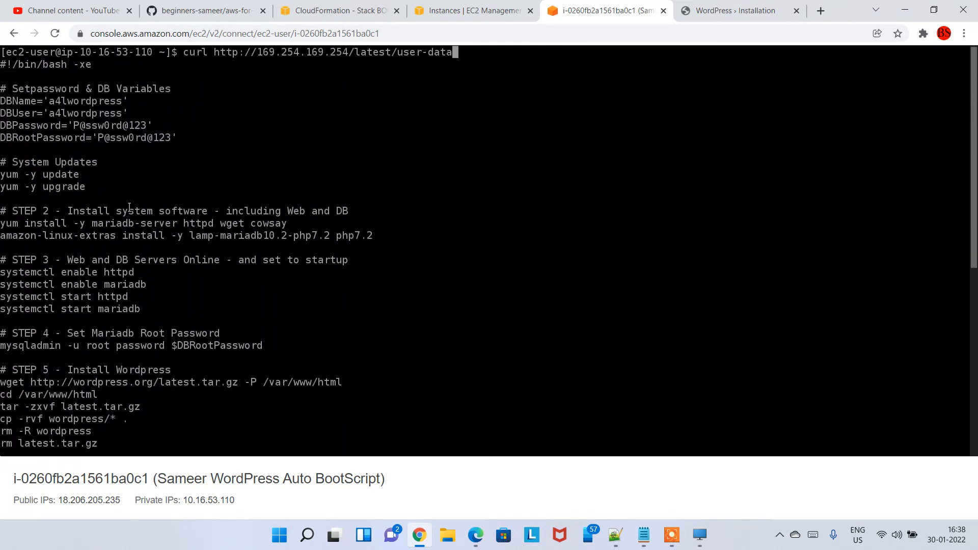
left_click_drag(3, 64, 391, 397)
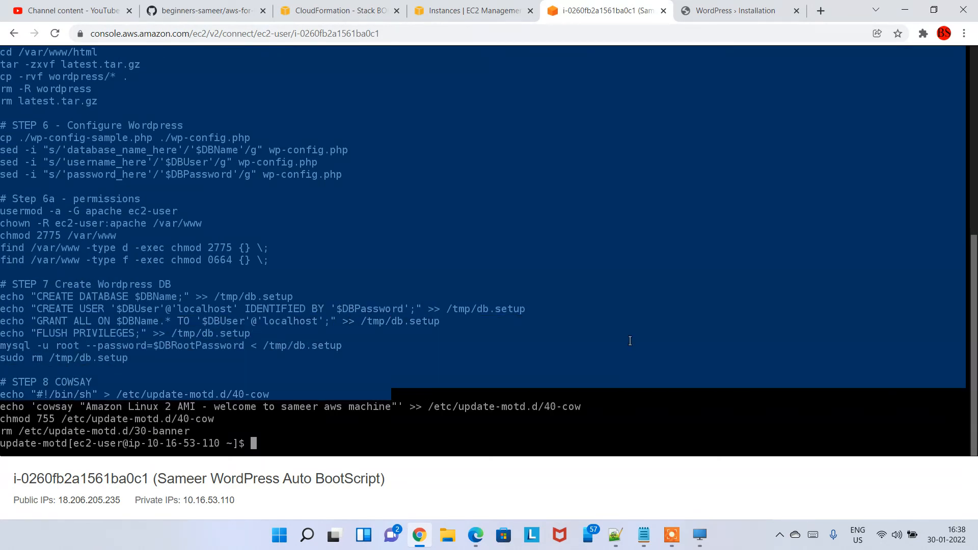
Clear the terminal and change to the /var/log directory
key("ctrl+l")
key("Return")
key("Return")
key("Return")
type("cd ")
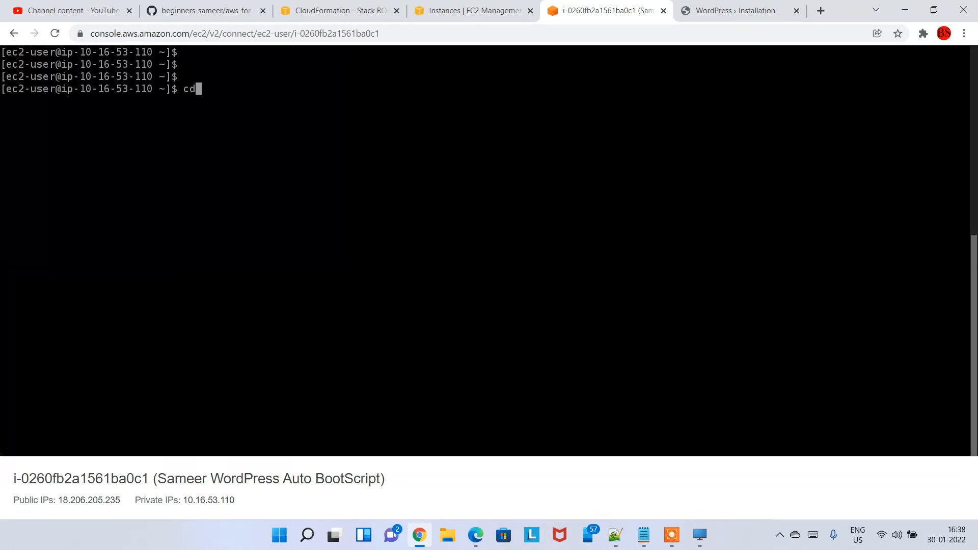
type("/var/log")
key("Return")
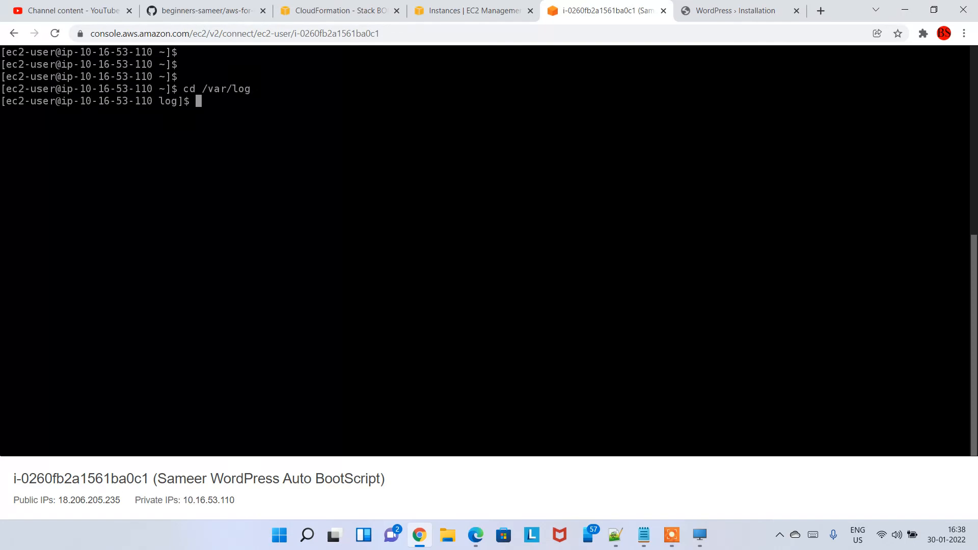
List the directory's contents in short and long format and locate cloud-init.log and cloud-init-output.log
type("ls")
key("Return")
type("ls -l")
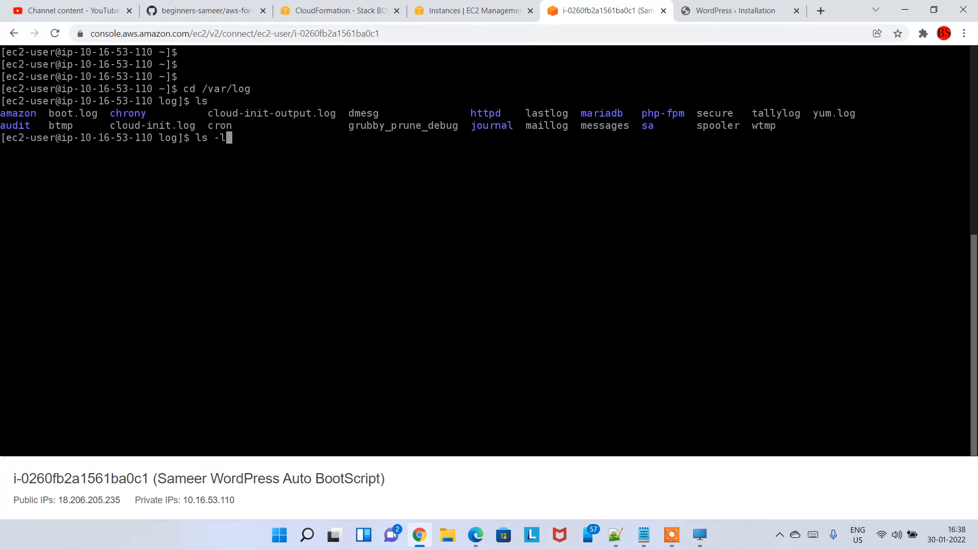
key("Return")
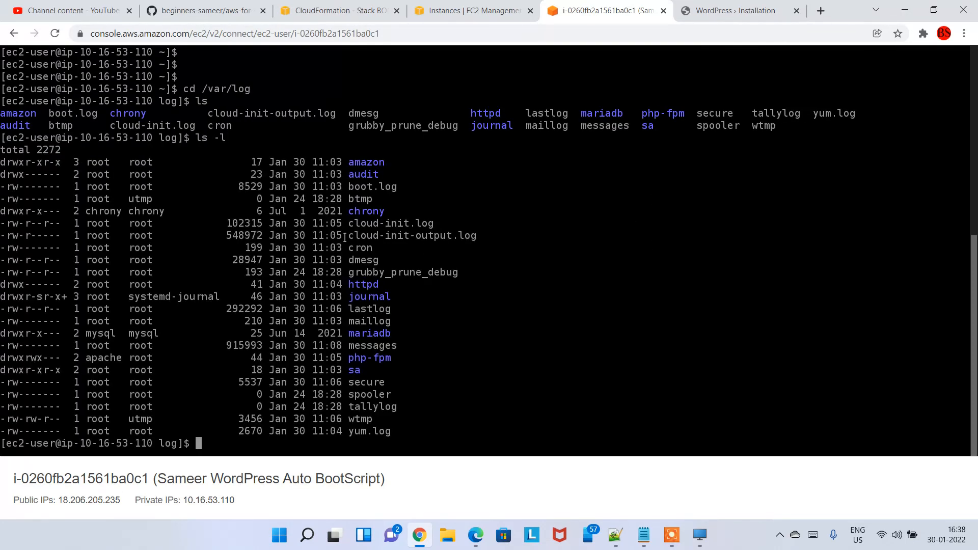
left_click_drag(349, 236, 482, 236)
left_click(379, 235)
left_click_drag(352, 224, 482, 236)
left_click_drag(482, 236, 349, 236)
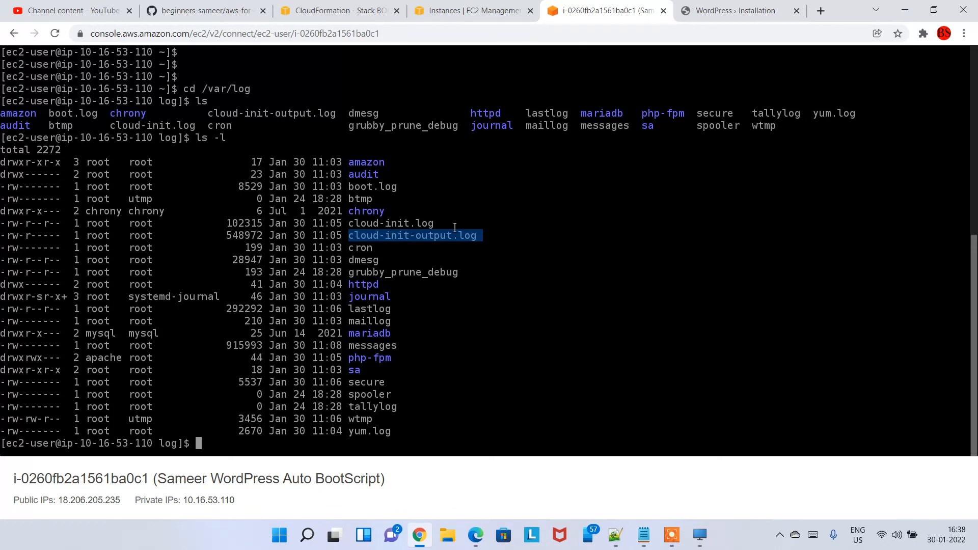
Try to display cloud-init-output.log with cat as the regular ec2-user
type("cat cloud-init")
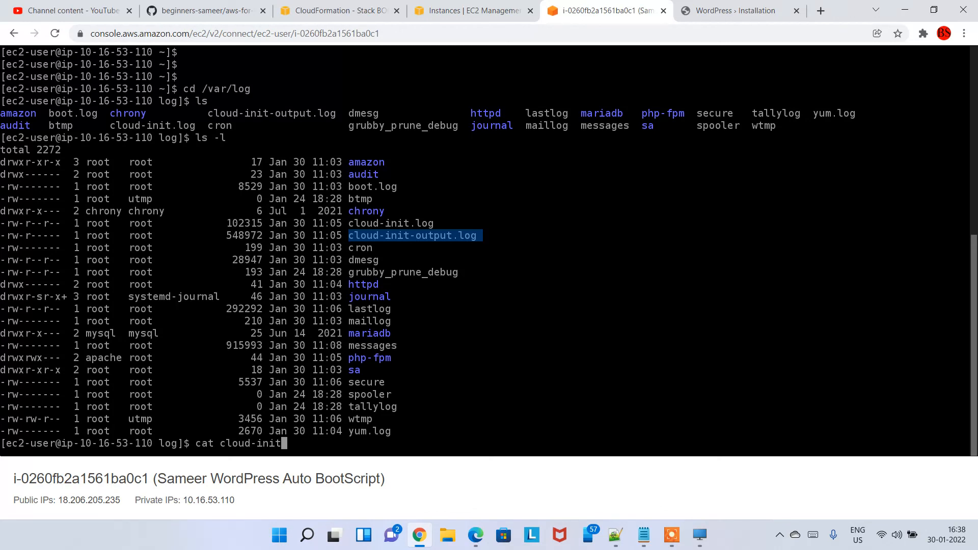
type("-ou")
key("Tab")
key("Return")
Switch to the root user with "sudo su" and display cloud-init-output.log with cat
type("sudo su")
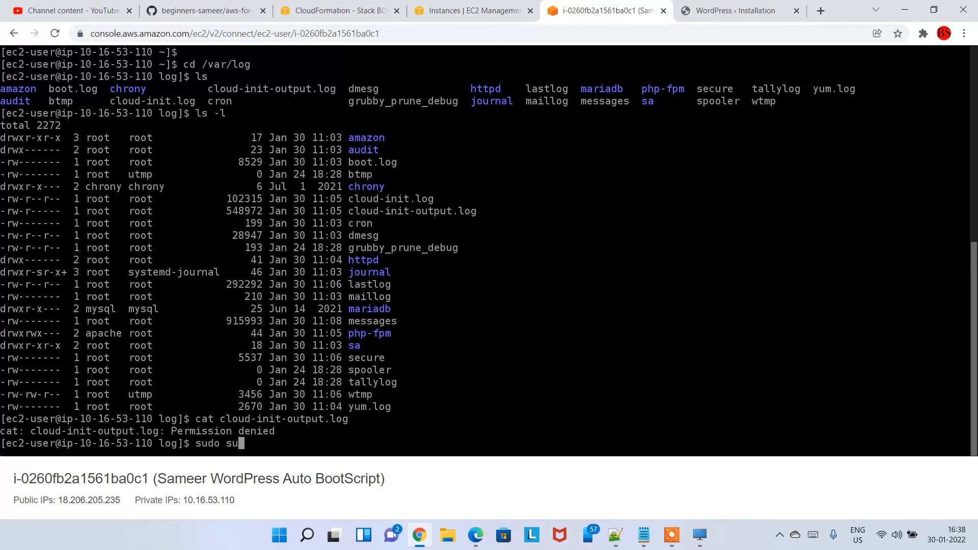
key("Return")
type("cat cloud-ini")
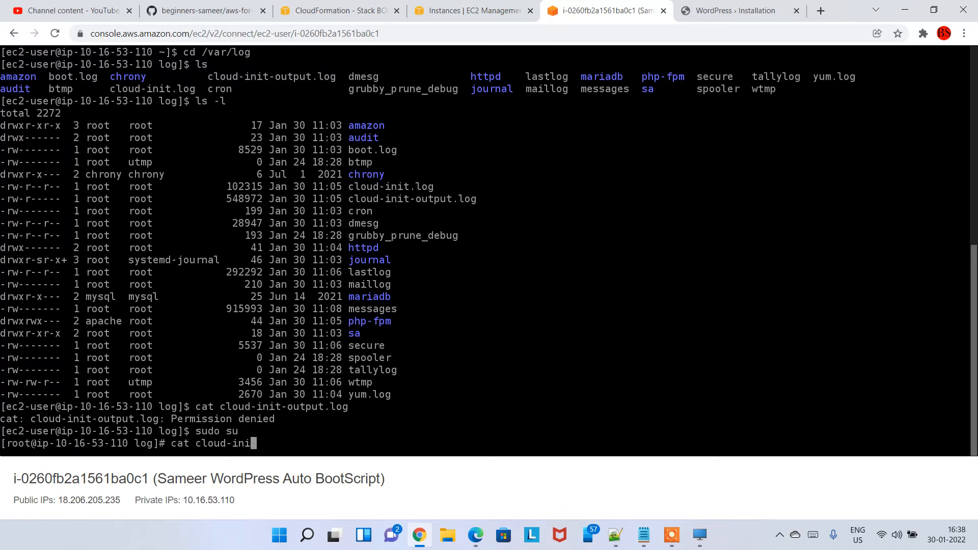
type("t-o")
key("Tab")
key("Return")
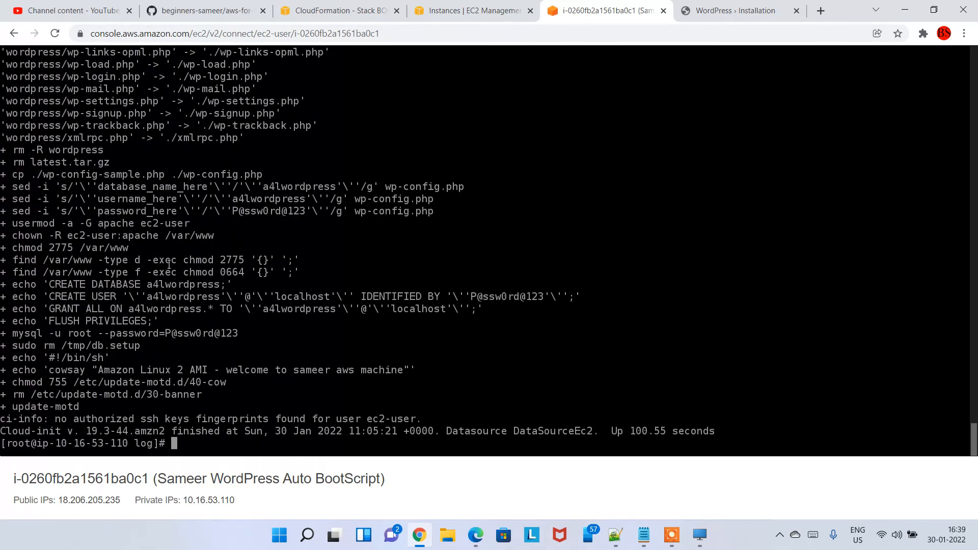
Examine the cloud-init output log from the copied WordPress files to the final bootstrapping commands
scroll(168, 260, "up", 10)
scroll(164, 214, "up", 6)
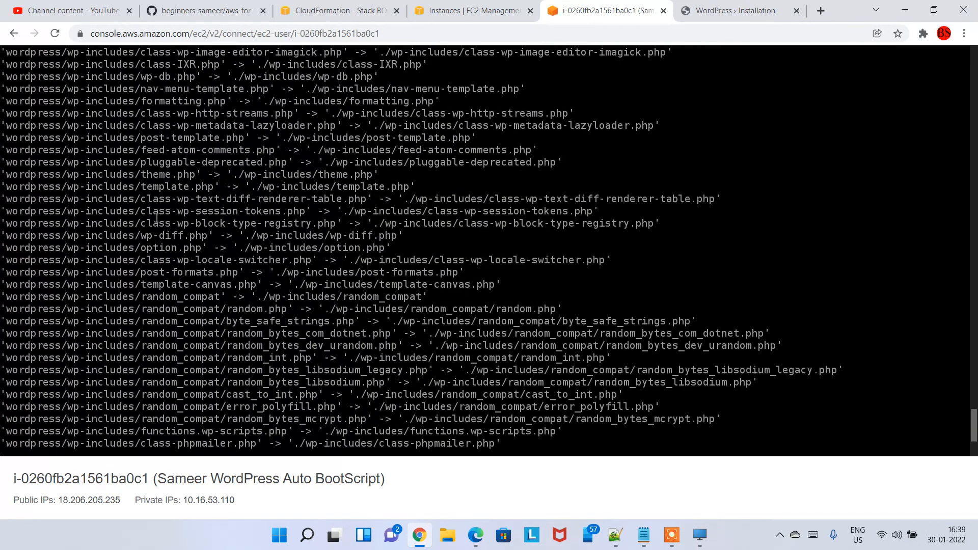
scroll(186, 237, "up", 6)
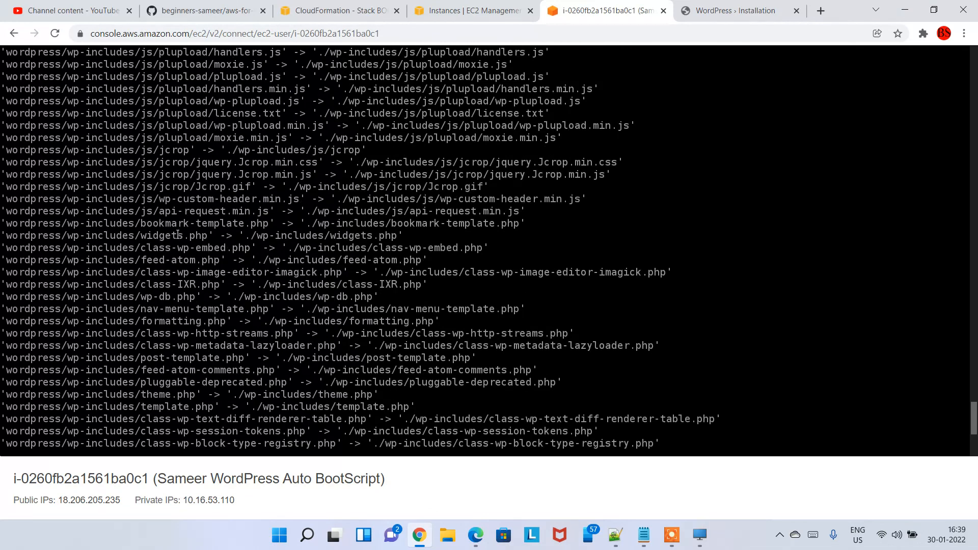
scroll(156, 226, "up", 6)
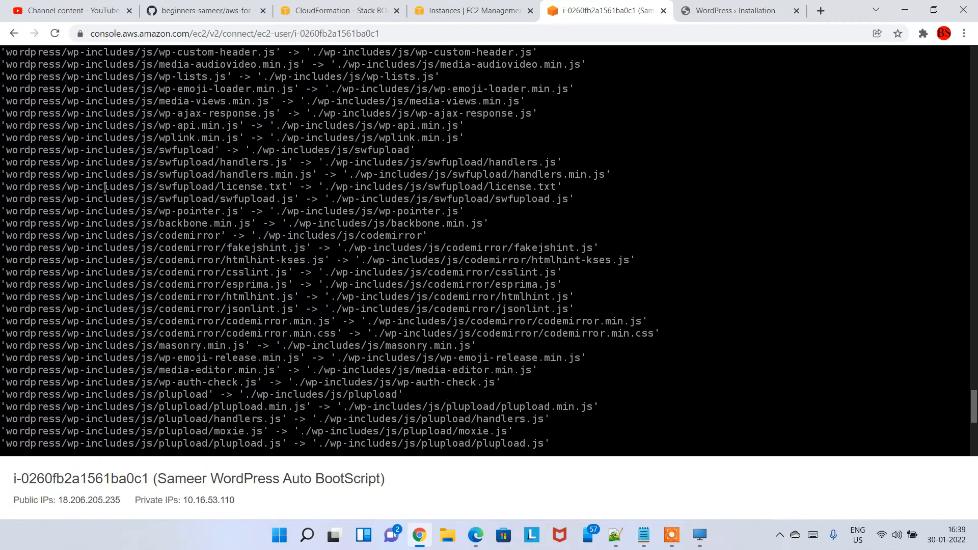
scroll(103, 187, "up", 20)
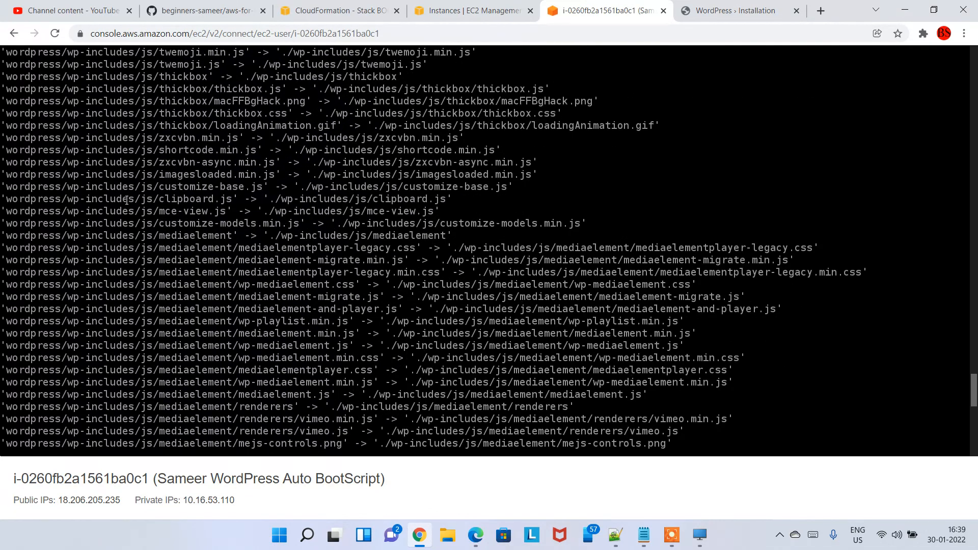
scroll(121, 199, "up", 20)
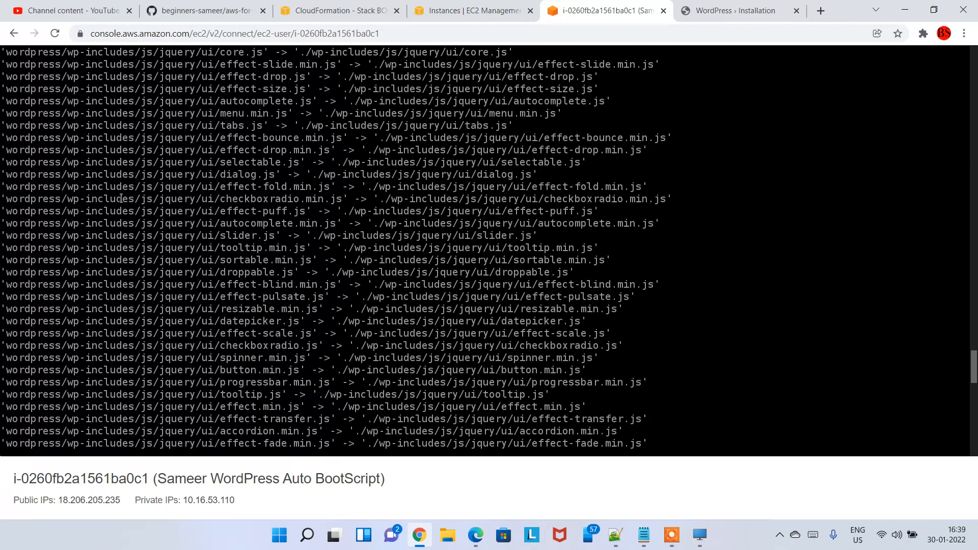
scroll(120, 198, "up", 4)
scroll(253, 187, "up", 10)
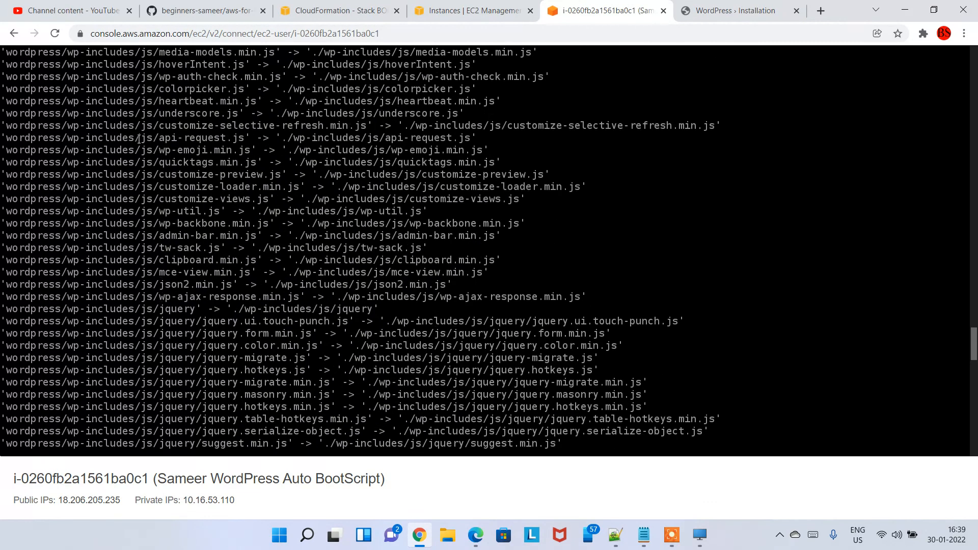
scroll(239, 255, "up", 7)
scroll(230, 322, "down", 13)
scroll(230, 323, "down", 20)
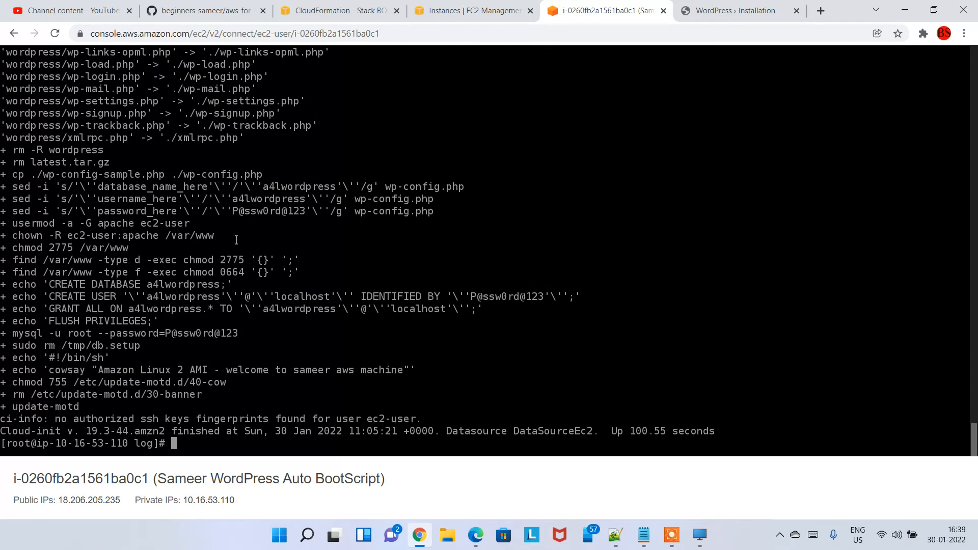
Clear the root terminal's screen and close the WordPress installation page
key("ctrl+l")
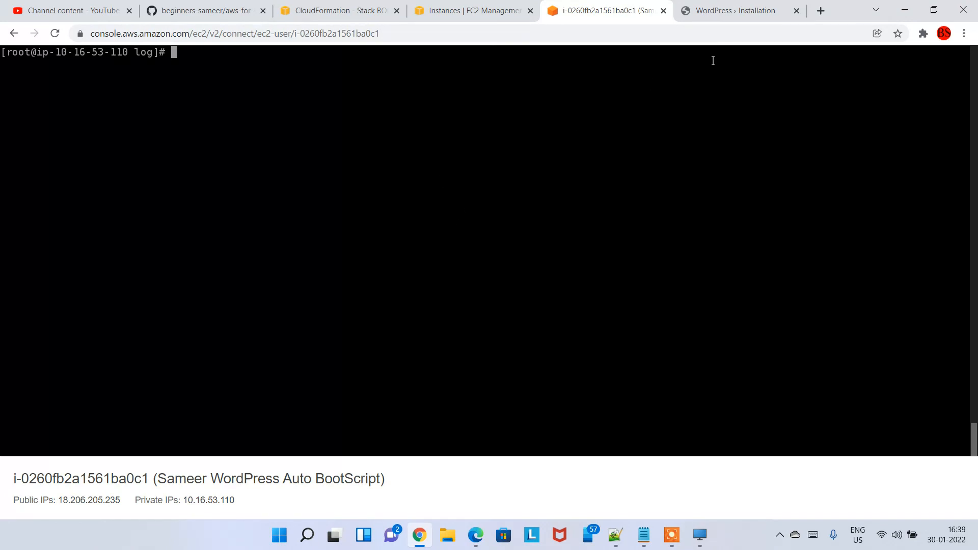
left_click(732, 14)
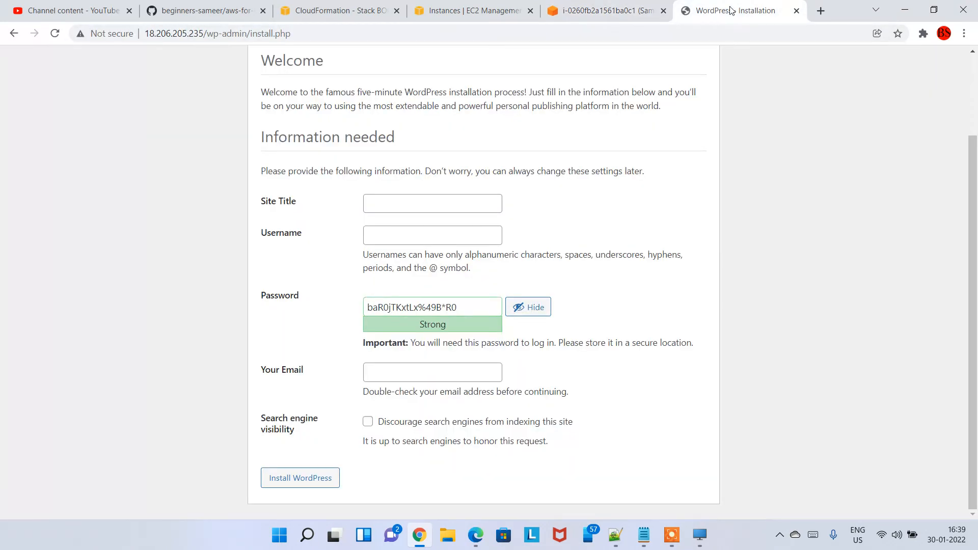
left_click(797, 11)
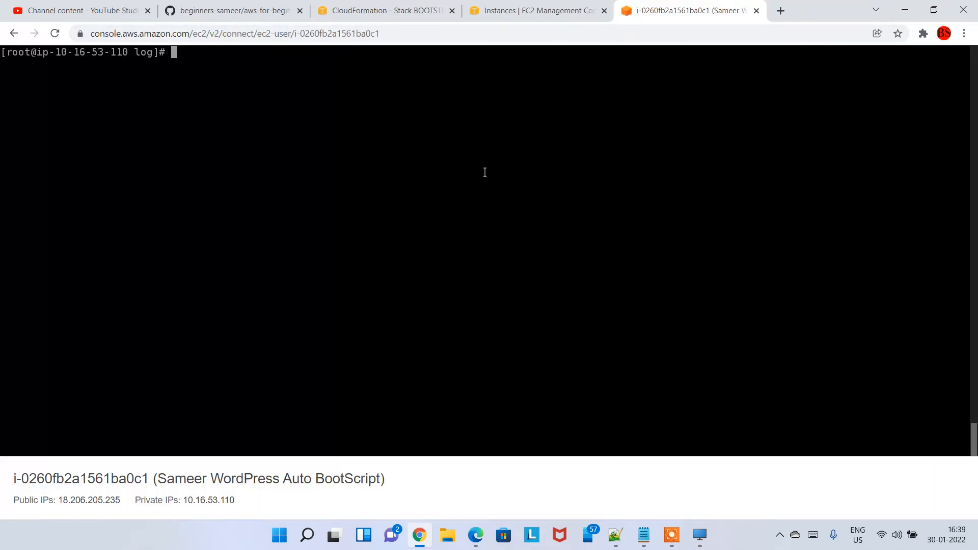